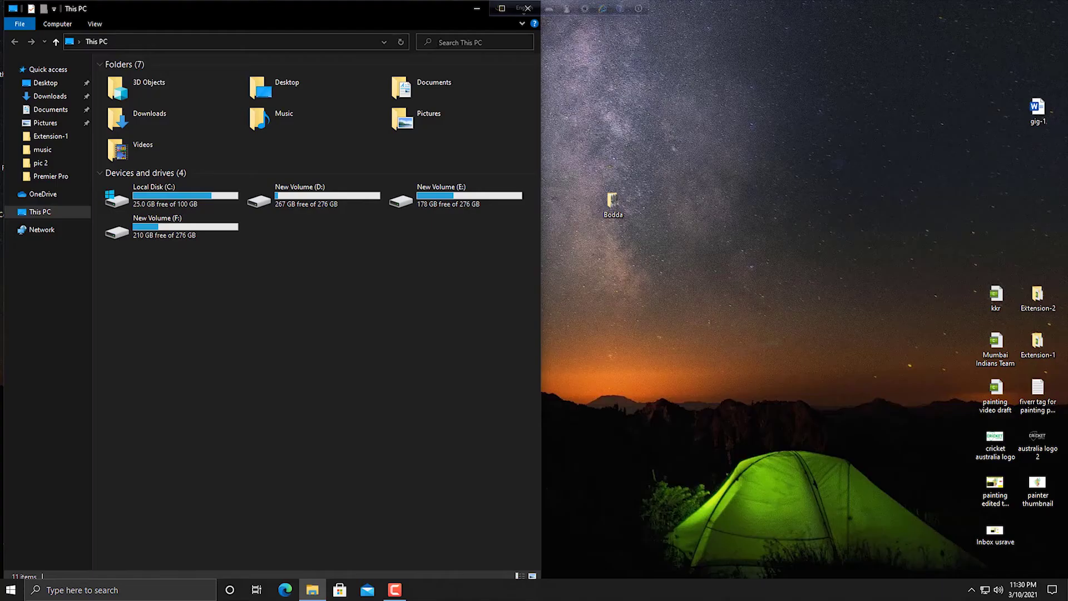
- Search This PC in File Explorer for files containing "wrong"
{"action": "left_click", "coordinate": [467, 42]}
{"action": "type", "text": "Wrong Turn"}
{"action": "left_click", "coordinate": [525, 42]}
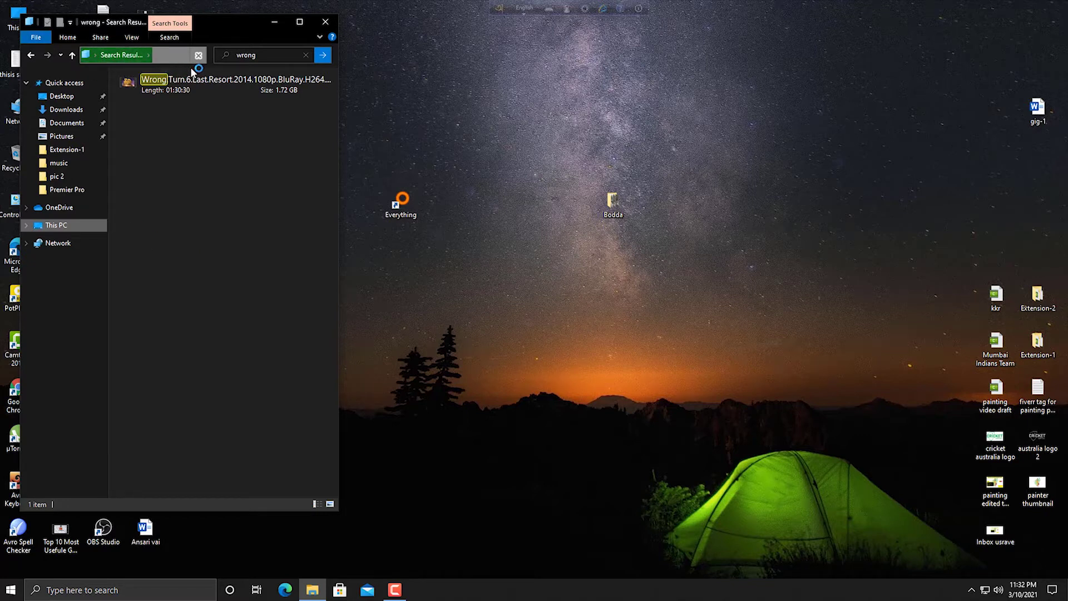
- Open Everything from the desktop and search all drives for "Wrong"
{"action": "double_click", "coordinate": [401, 202]}
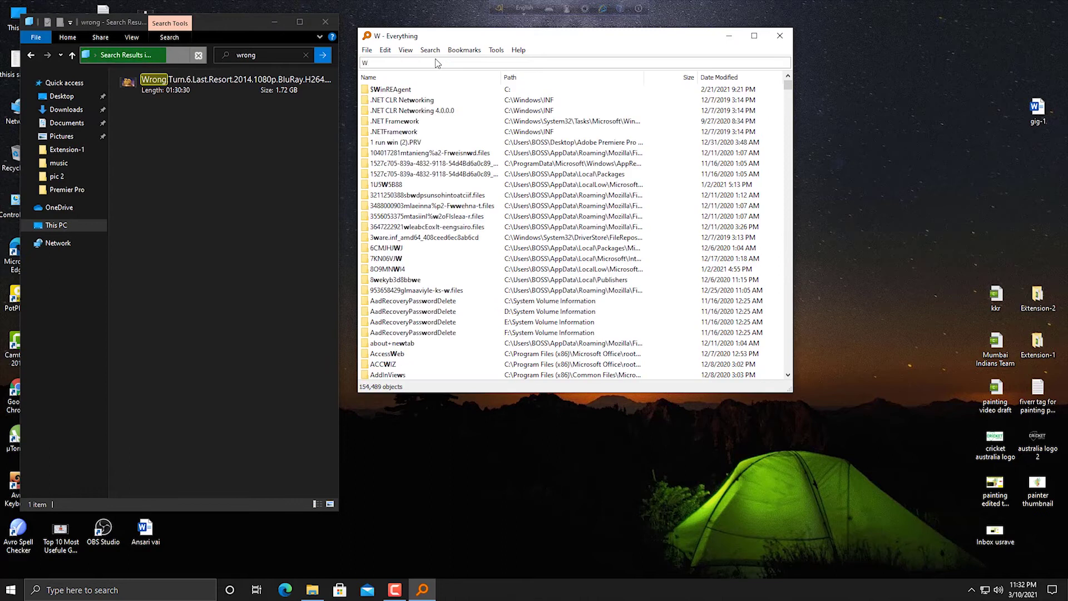
{"action": "type", "text": "Wo"}
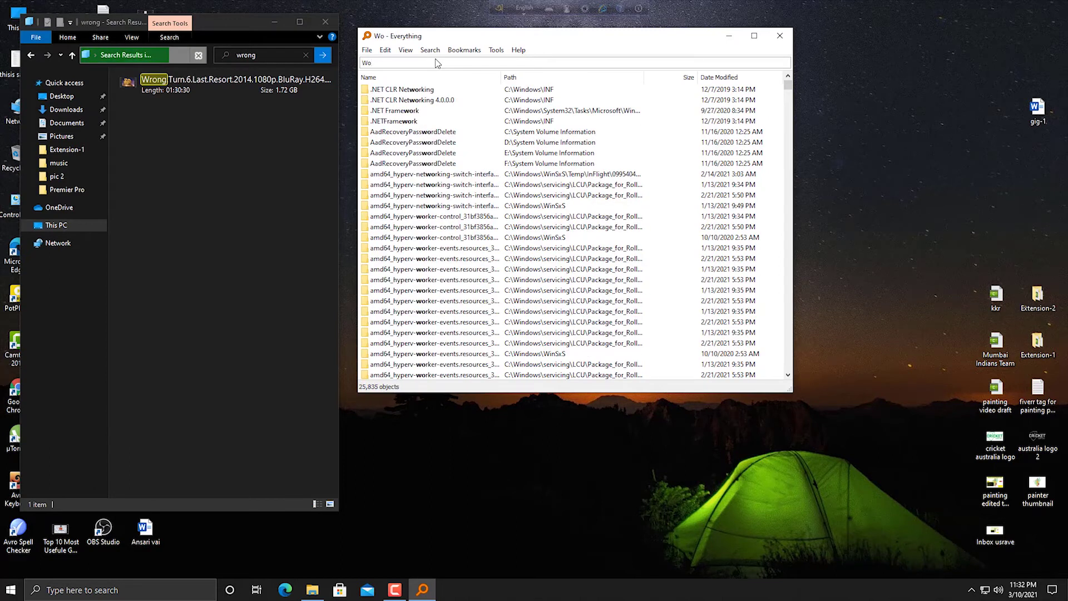
{"action": "type", "text": "n"}
{"action": "key", "text": "BackSpace"}
{"action": "key", "text": "BackSpace"}
{"action": "type", "text": "rong"}
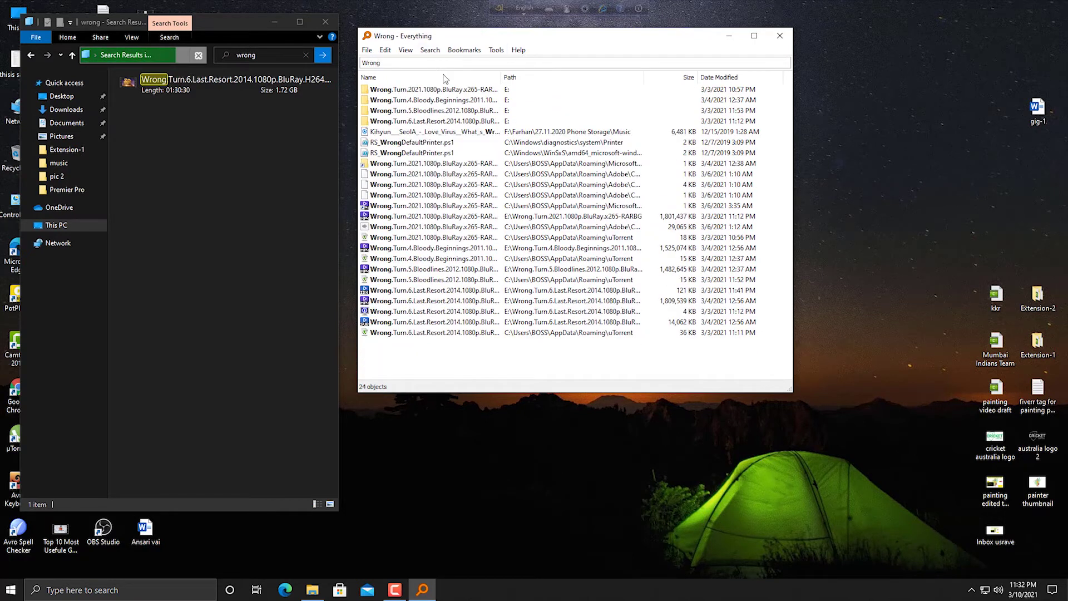
{"action": "left_click_drag", "start_coordinate": [536, 88], "coordinate": [390, 124]}
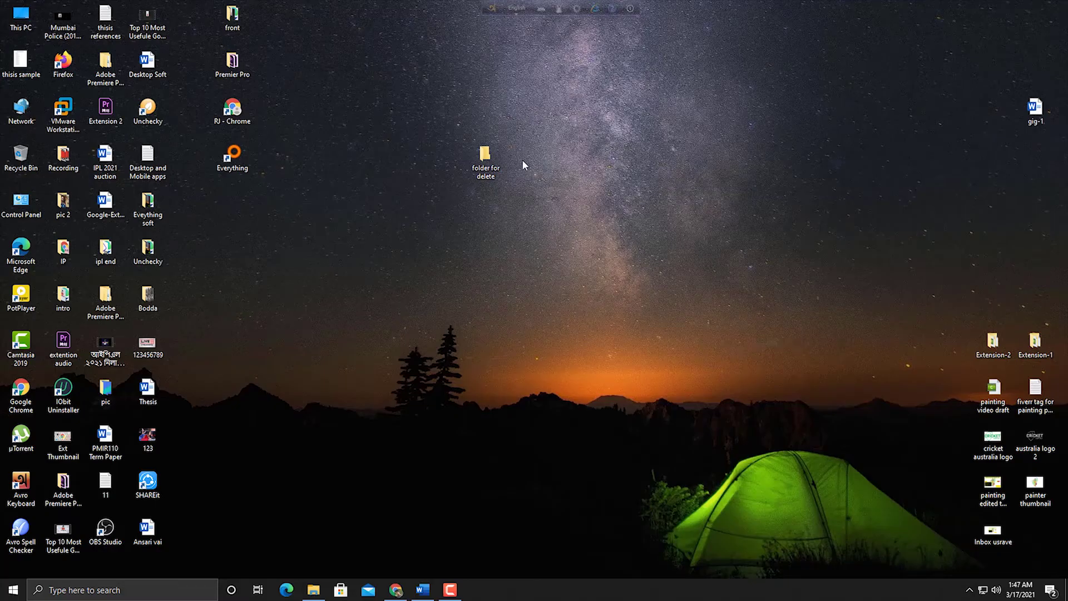
- Try repeatedly to delete the desktop folder "folder for delete" with the standard Delete command
{"action": "right_click", "coordinate": [503, 162]}
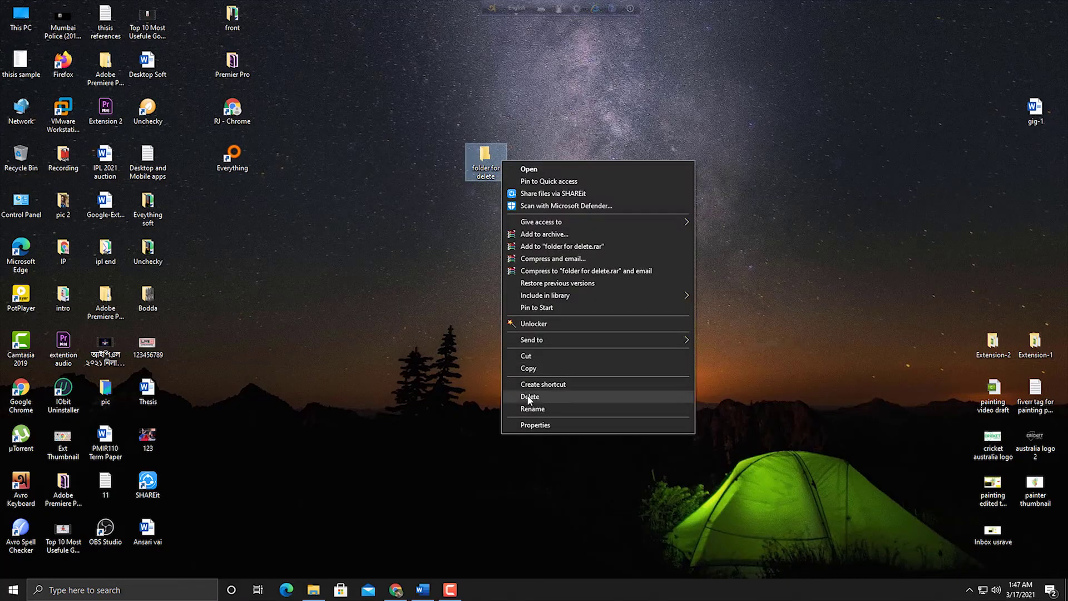
{"action": "left_click", "coordinate": [529, 396]}
{"action": "right_click", "coordinate": [524, 207]}
{"action": "right_click", "coordinate": [534, 210]}
{"action": "left_click", "coordinate": [513, 386]}
{"action": "right_click", "coordinate": [536, 210]}
{"action": "left_click", "coordinate": [526, 459]}
{"action": "right_click", "coordinate": [523, 212]}
{"action": "left_click", "coordinate": [496, 470]}
{"action": "right_click", "coordinate": [528, 211]}
{"action": "left_click", "coordinate": [513, 466]}
{"action": "right_click", "coordinate": [529, 204]}
{"action": "left_click", "coordinate": [531, 460]}
{"action": "right_click", "coordinate": [539, 221]}
{"action": "left_click", "coordinate": [551, 468]}
{"action": "right_click", "coordinate": [538, 227]}
{"action": "left_click", "coordinate": [515, 454]}
{"action": "right_click", "coordinate": [533, 210]}
{"action": "left_click", "coordinate": [526, 469]}
{"action": "right_click", "coordinate": [532, 205]}
{"action": "left_click", "coordinate": [528, 455]}
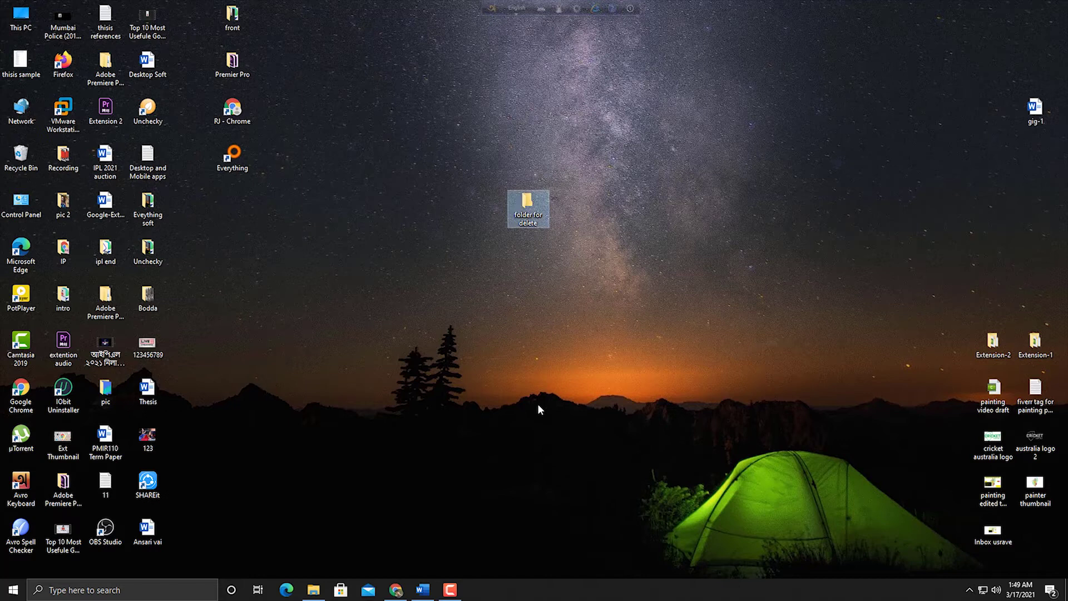
- Delete the desktop folder "folder for delete" with Unlocker, choosing Delete as the action, and dismiss the confirmation
{"action": "right_click", "coordinate": [572, 316]}
{"action": "left_click", "coordinate": [537, 198]}
{"action": "right_click", "coordinate": [536, 198]}
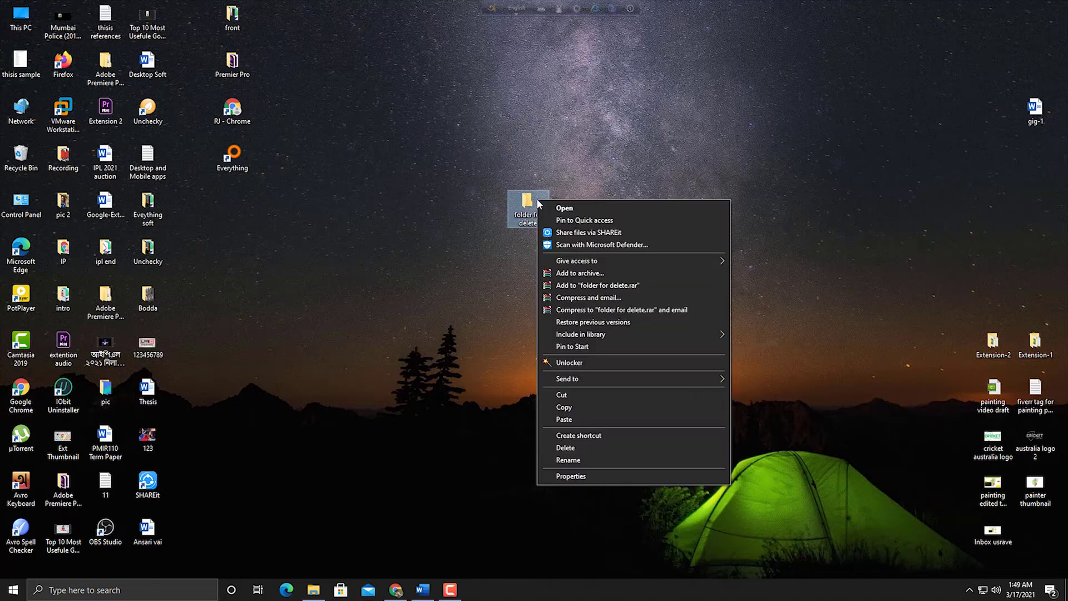
{"action": "left_click", "coordinate": [573, 365]}
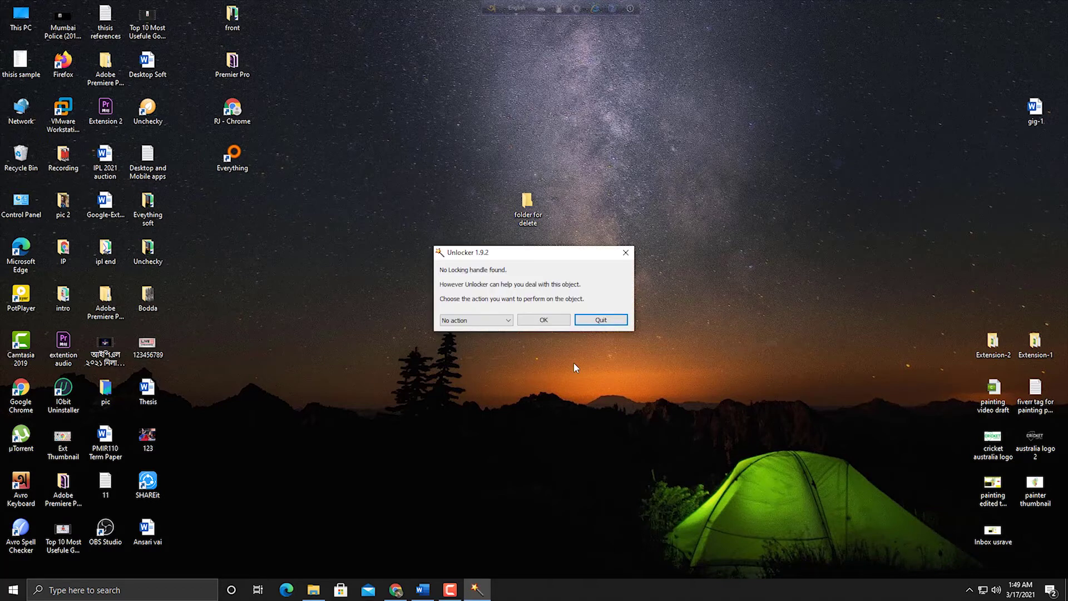
{"action": "left_click", "coordinate": [493, 321]}
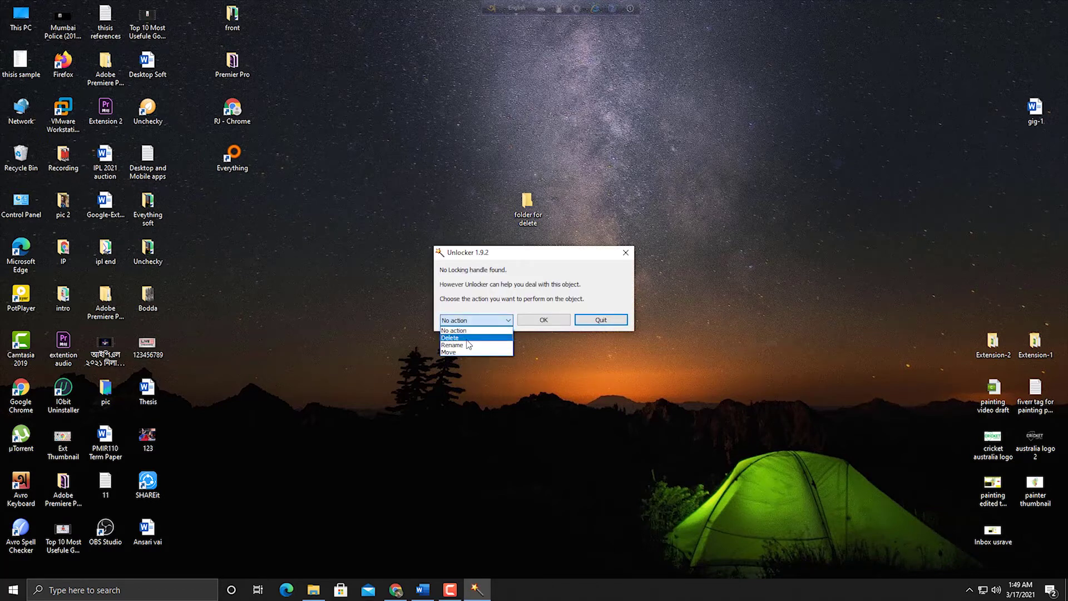
{"action": "left_click", "coordinate": [450, 339]}
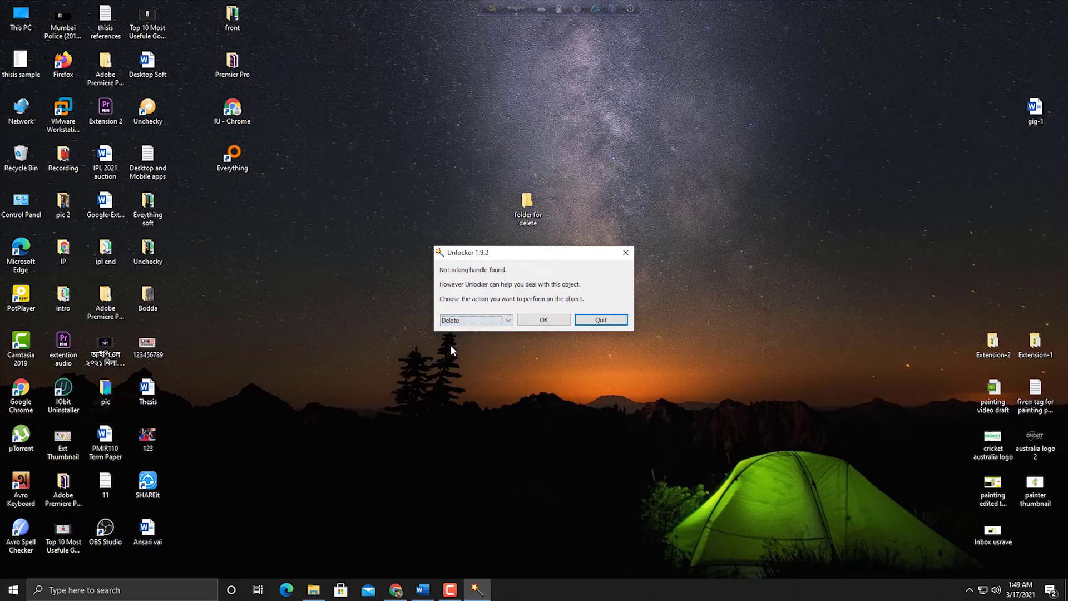
{"action": "left_click", "coordinate": [544, 320]}
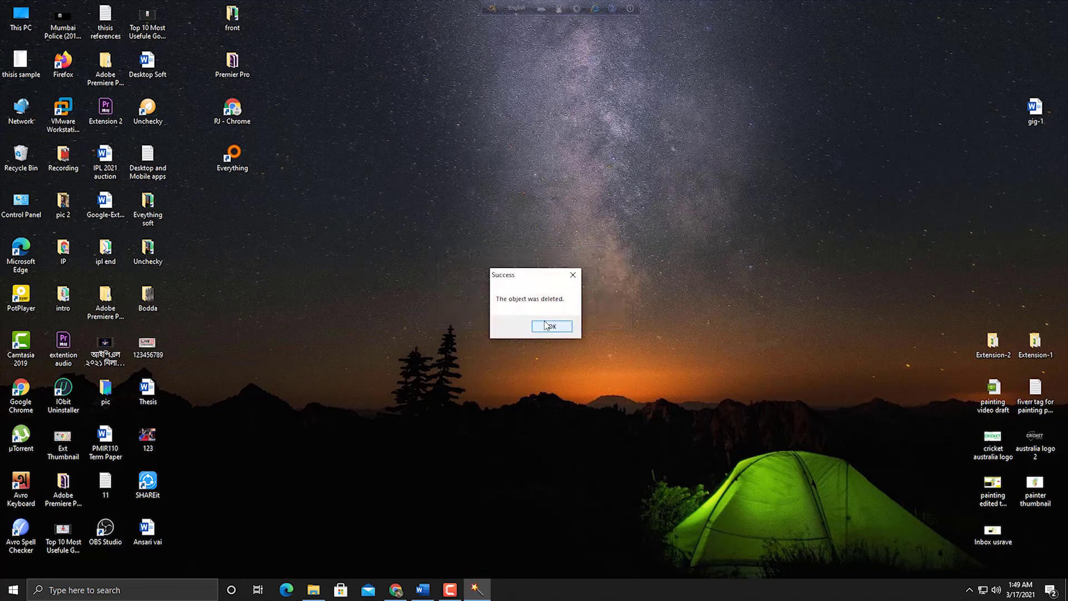
{"action": "left_click", "coordinate": [550, 328]}
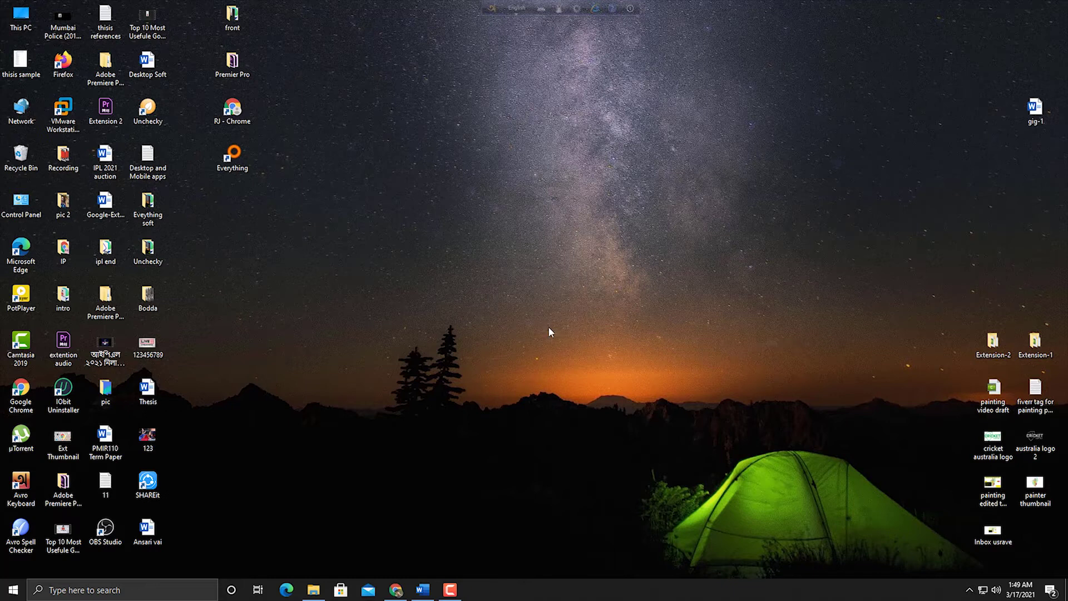
{"action": "left_click", "coordinate": [460, 594]}
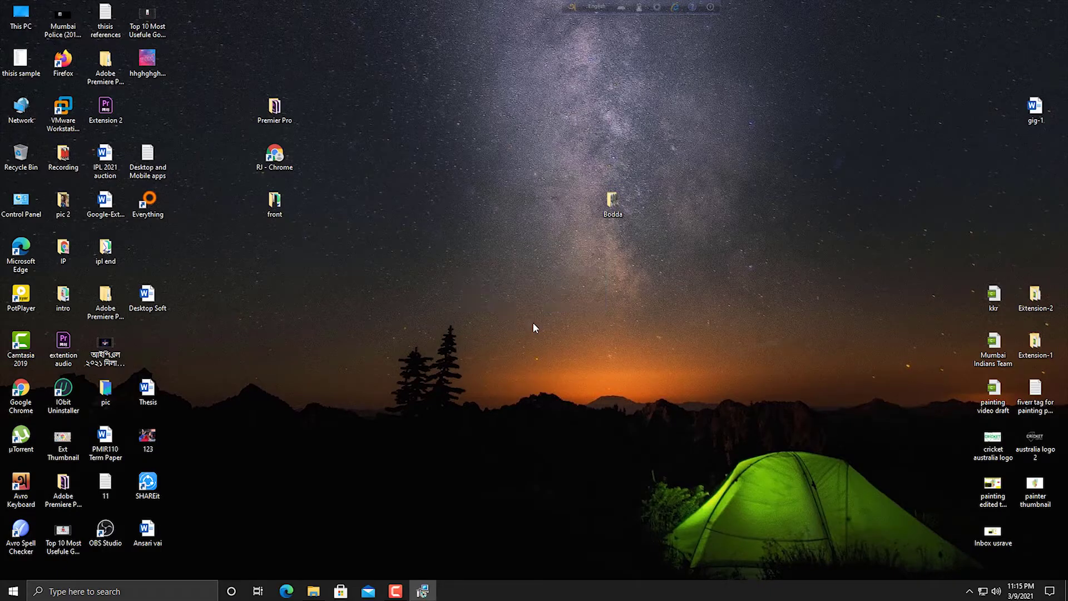
- Accept the license agreement in the Unlocker 1.9.2 setup and continue through the wizard
{"action": "left_click", "coordinate": [609, 385]}
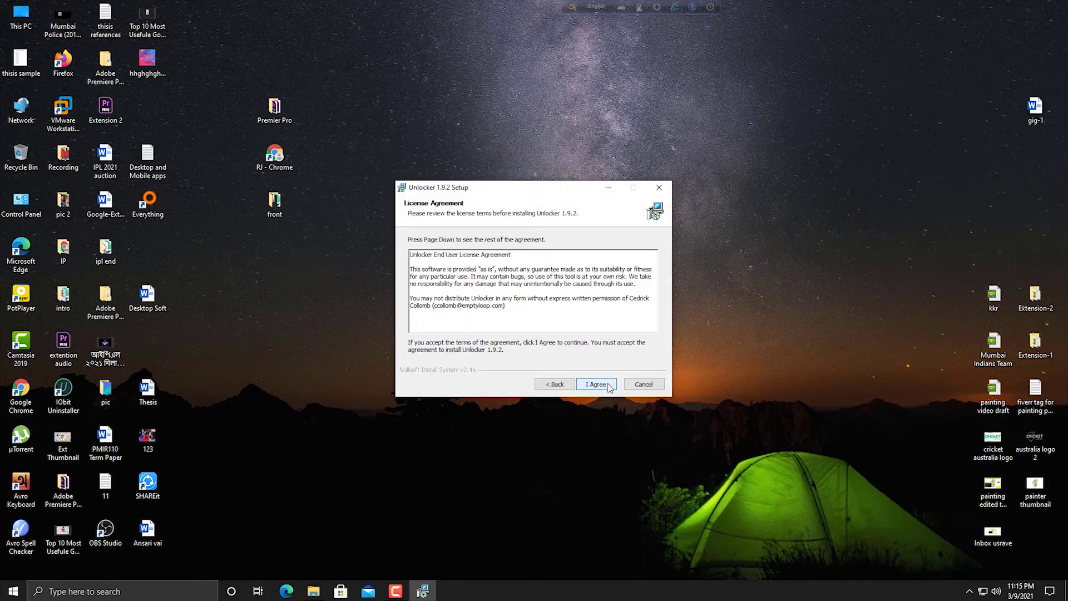
{"action": "left_click", "coordinate": [596, 385]}
{"action": "left_click", "coordinate": [604, 386]}
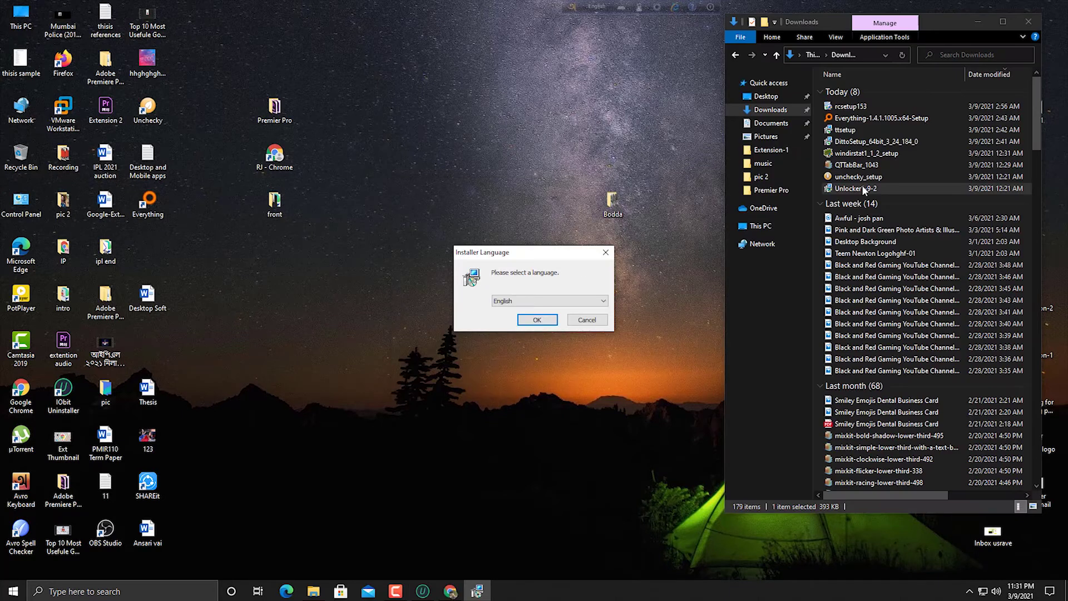
- Install Unlocker 1.9.2 in English, accepting the license and leaving update checks and the Explorer extension unselected
{"action": "left_click", "coordinate": [537, 320]}
{"action": "left_click", "coordinate": [595, 384]}
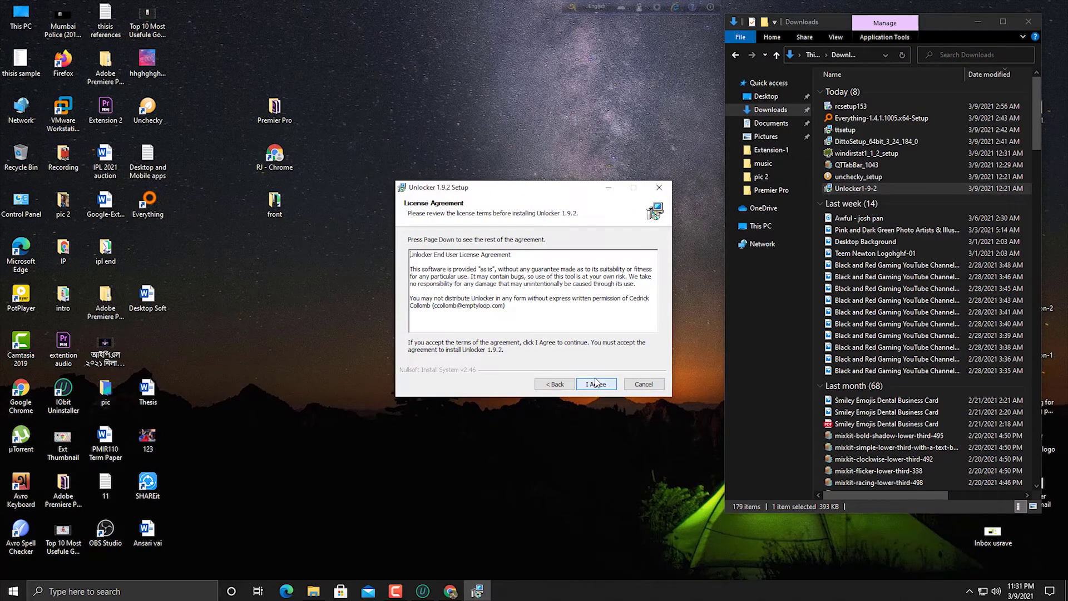
{"action": "left_click", "coordinate": [596, 384]}
{"action": "left_click", "coordinate": [596, 384]}
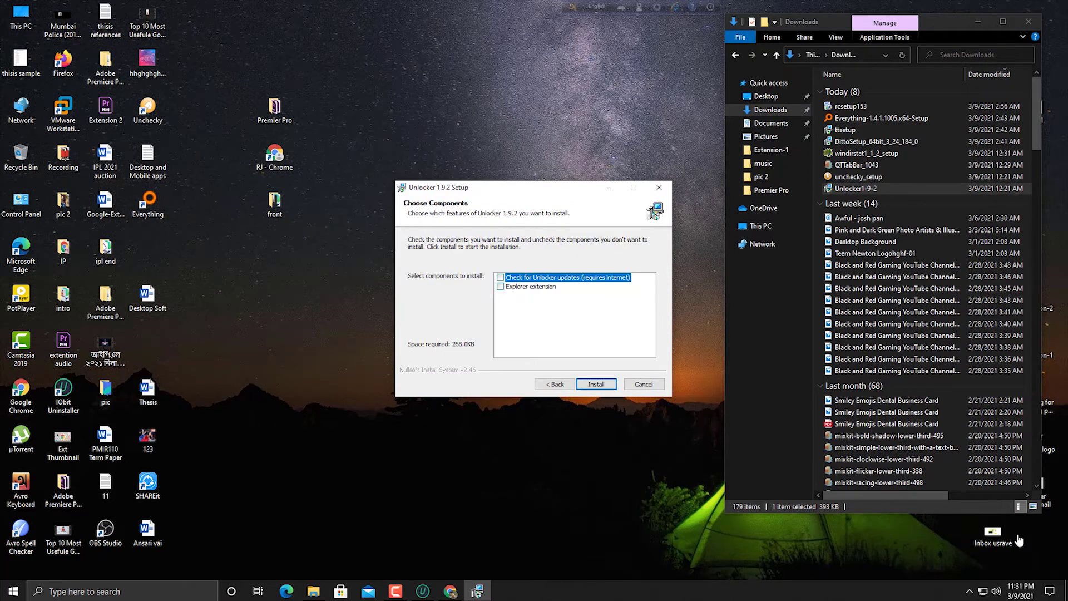
{"action": "left_click", "coordinate": [982, 25]}
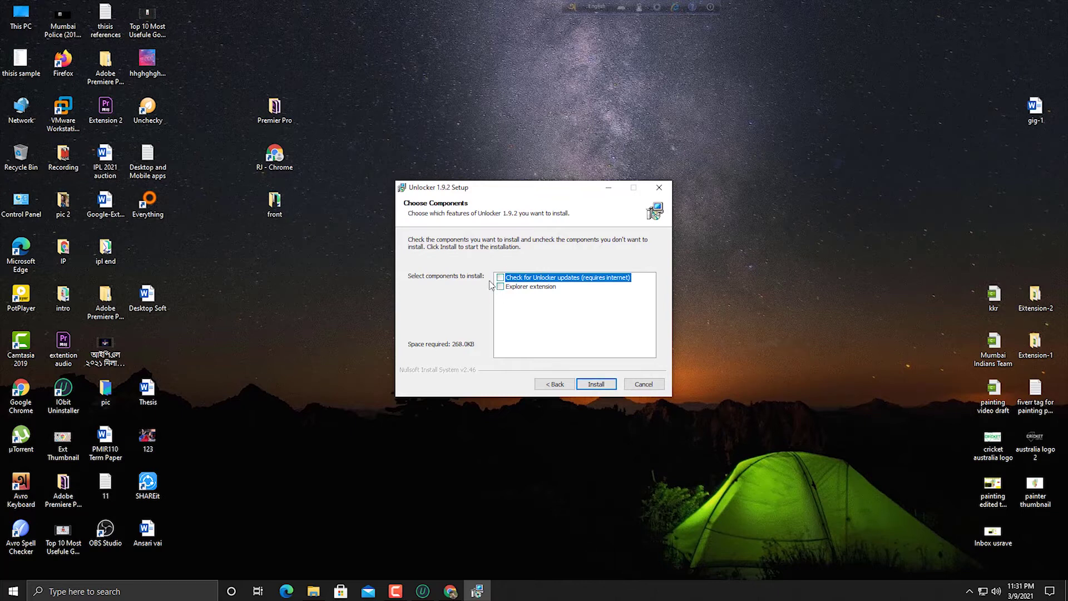
{"action": "left_click", "coordinate": [596, 384]}
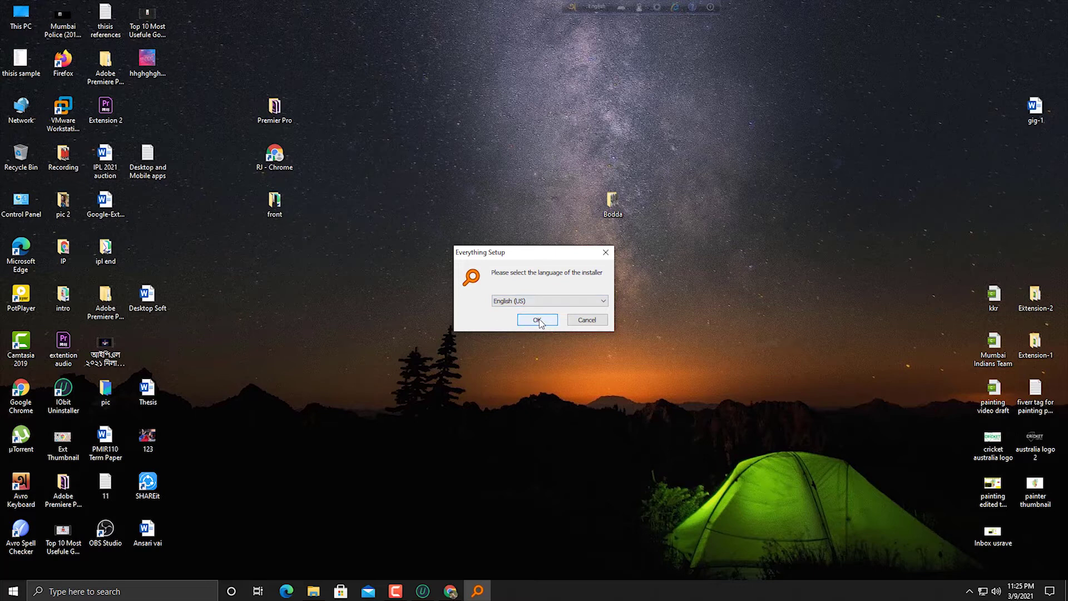
- Run the Everything setup in English (US), accept the license, and keep the %APPDATA%\Everything and Install Everything service options
{"action": "left_click", "coordinate": [537, 320]}
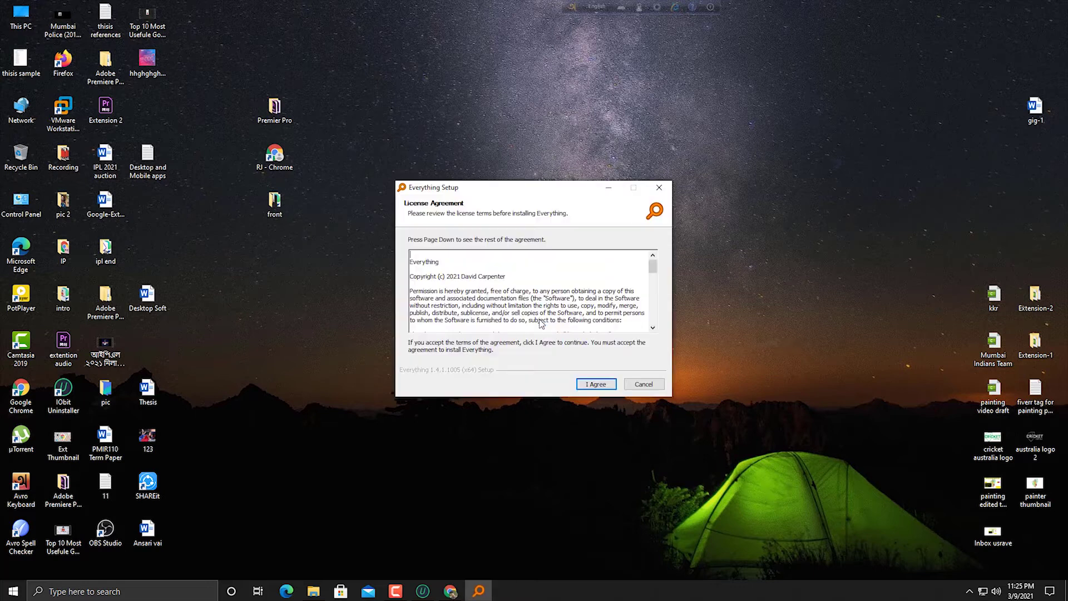
{"action": "left_click", "coordinate": [594, 384]}
{"action": "left_click", "coordinate": [596, 387]}
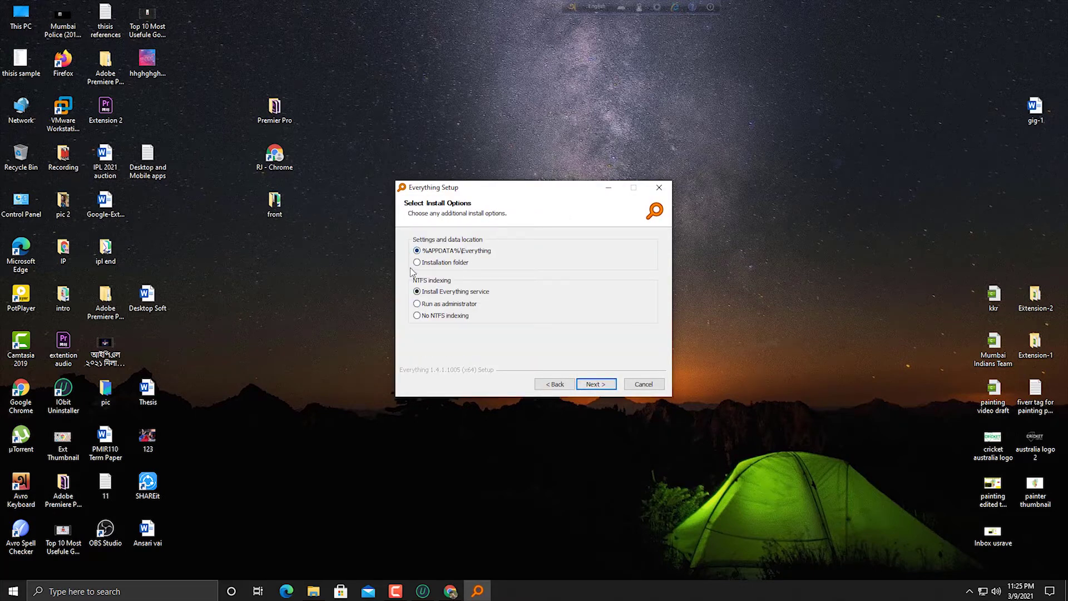
{"action": "left_click", "coordinate": [599, 386]}
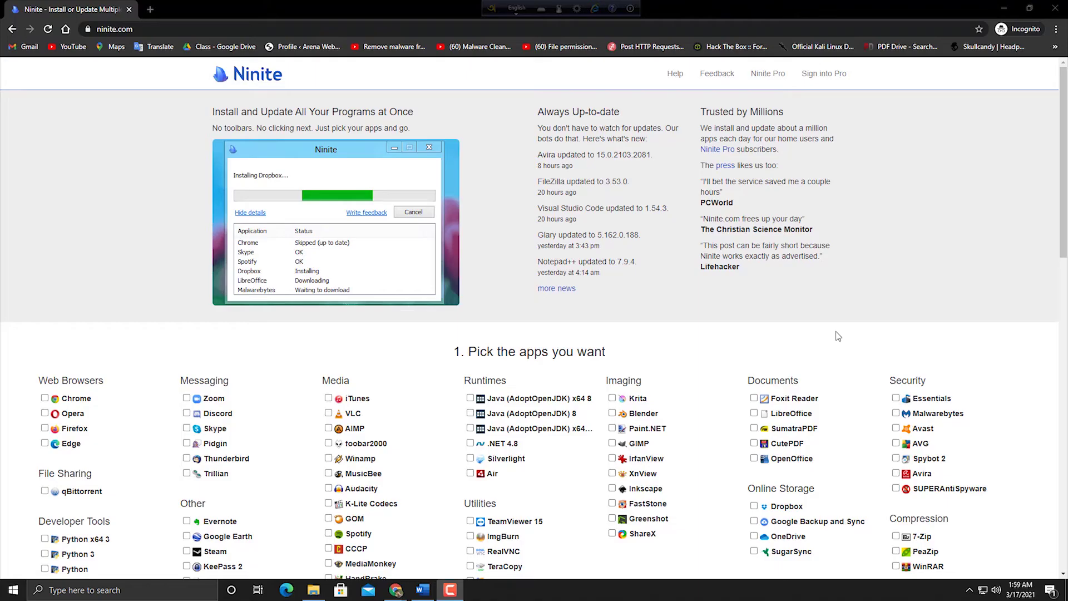
- Select VLC, Spotify, Foxit Reader, Dropbox and Krita in Ninite's app list
{"action": "scroll", "coordinate": [551, 409], "scroll_direction": "down", "scroll_amount": 3}
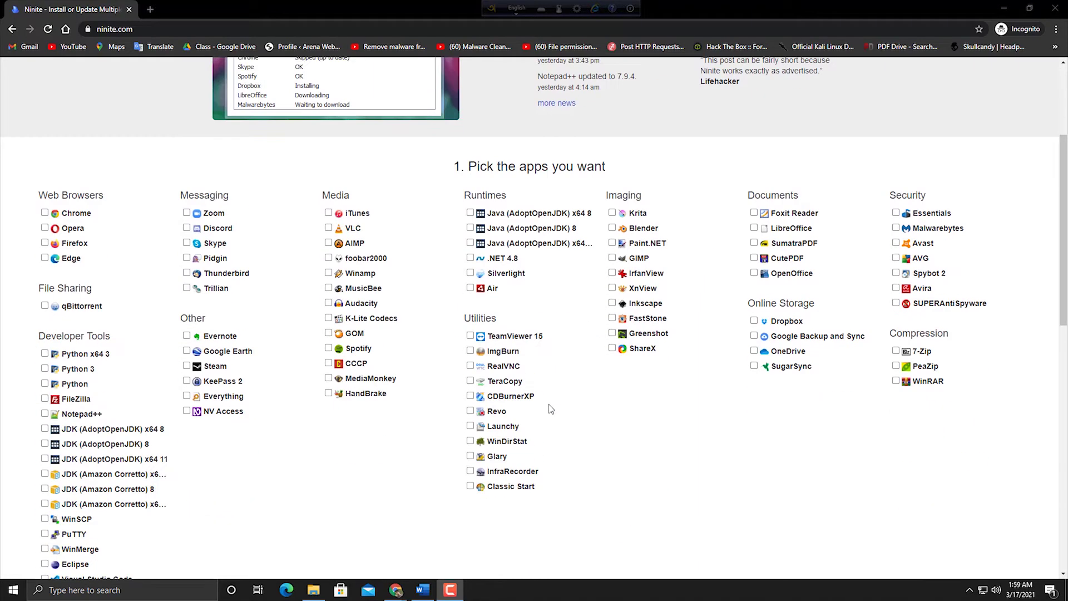
{"action": "scroll", "coordinate": [551, 409], "scroll_direction": "up", "scroll_amount": 1}
{"action": "scroll", "coordinate": [543, 249], "scroll_direction": "down", "scroll_amount": 2}
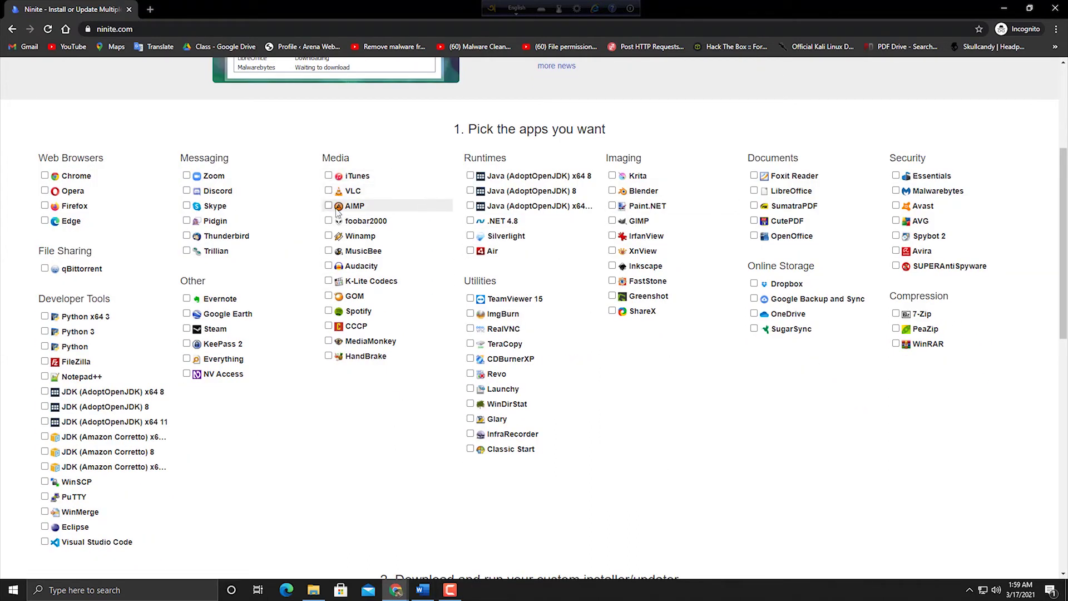
{"action": "left_click", "coordinate": [328, 190]}
{"action": "left_click", "coordinate": [328, 311]}
{"action": "left_click", "coordinate": [754, 175]}
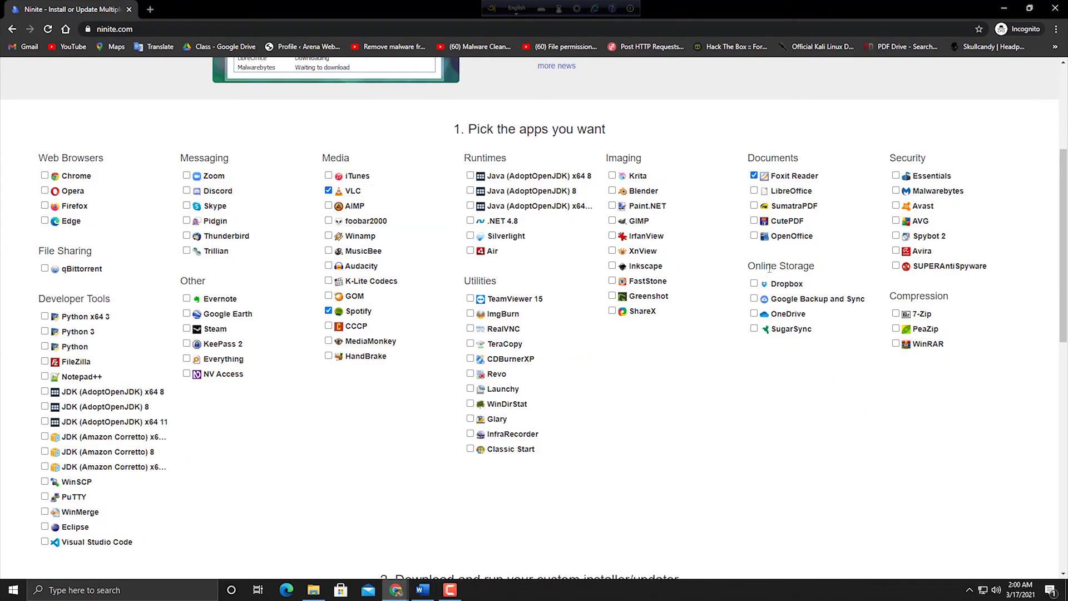
{"action": "left_click", "coordinate": [755, 283]}
{"action": "left_click", "coordinate": [612, 176]}
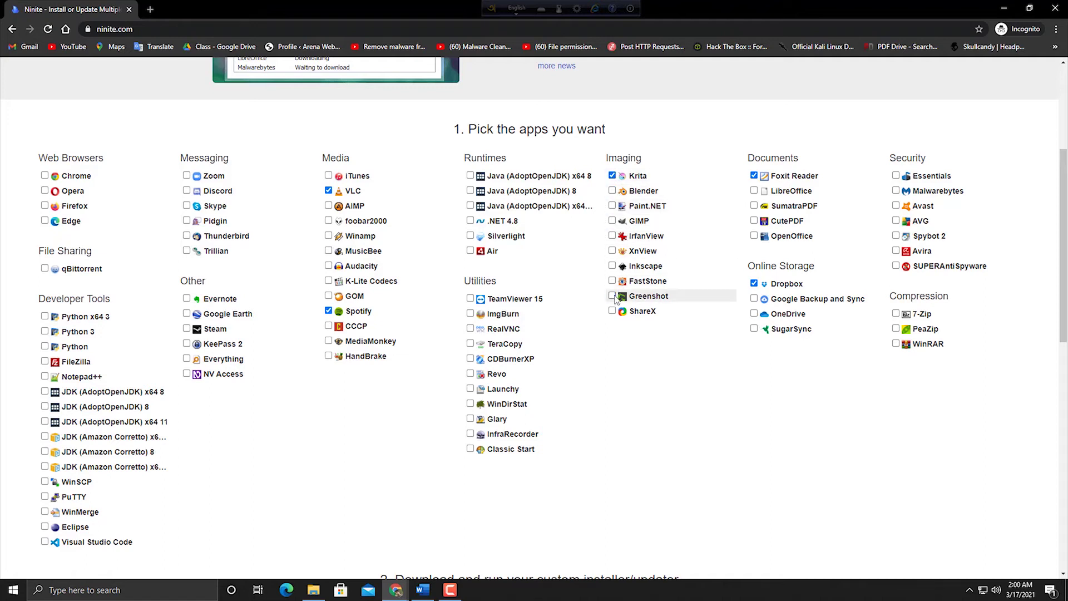
- Download the custom Ninite installer for the selected apps and run it
{"action": "scroll", "coordinate": [624, 506], "scroll_direction": "down", "scroll_amount": 4}
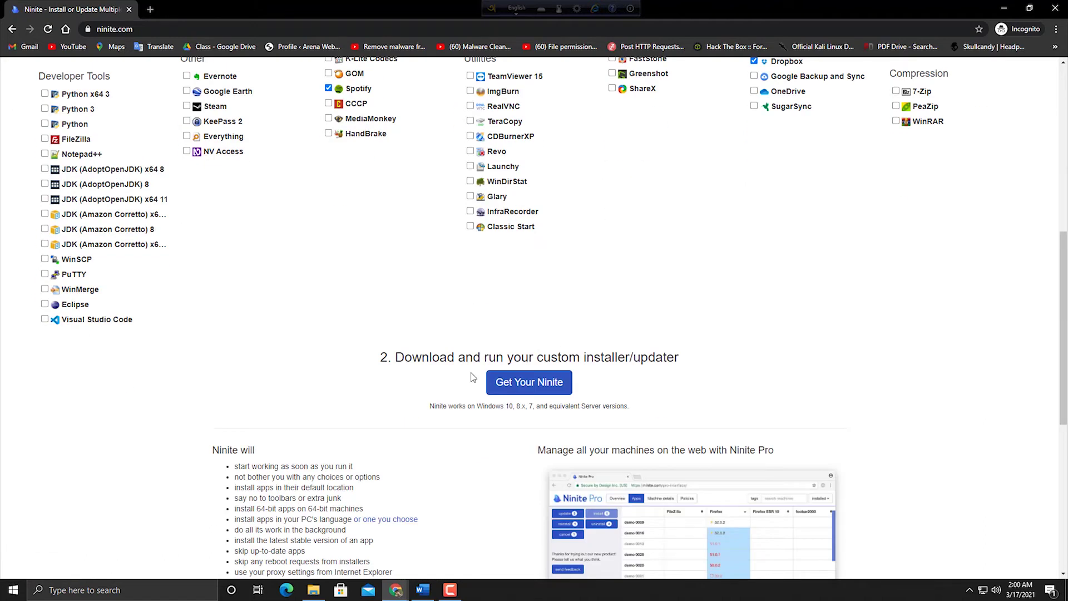
{"action": "left_click", "coordinate": [528, 388]}
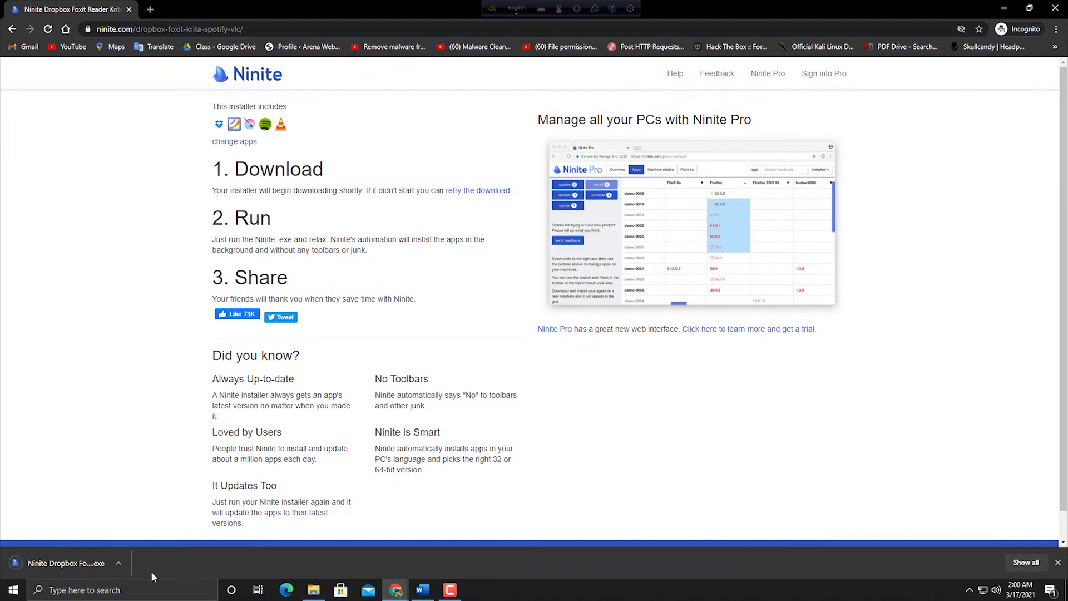
{"action": "left_click", "coordinate": [60, 562]}
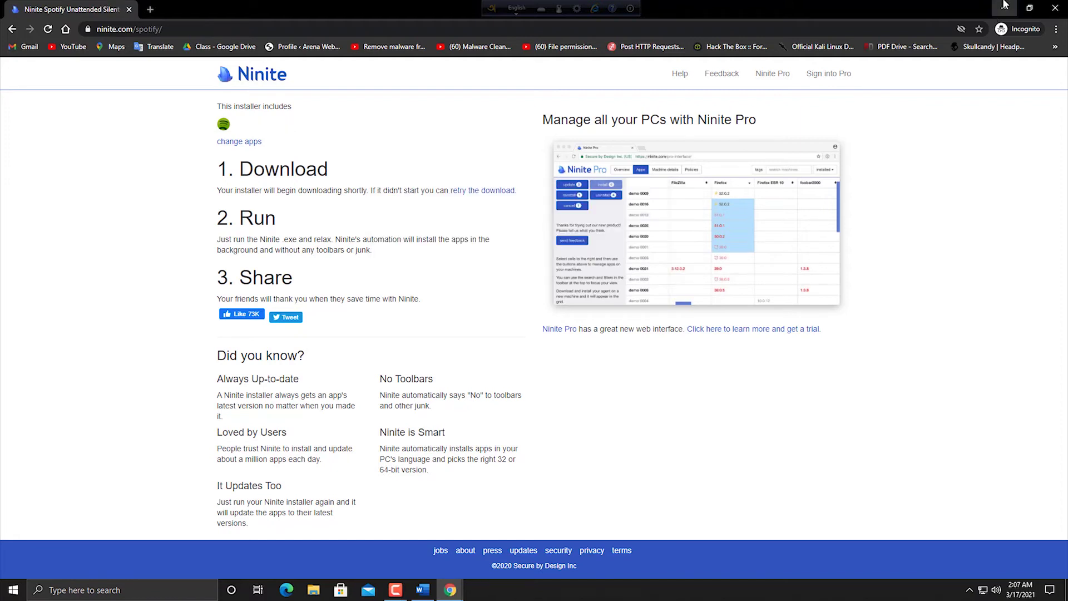
- Minimize the browser and check the VLC media player, Foxit Reader, Krita and Dropbox shortcuts on the desktop
{"action": "left_click", "coordinate": [1004, 7]}
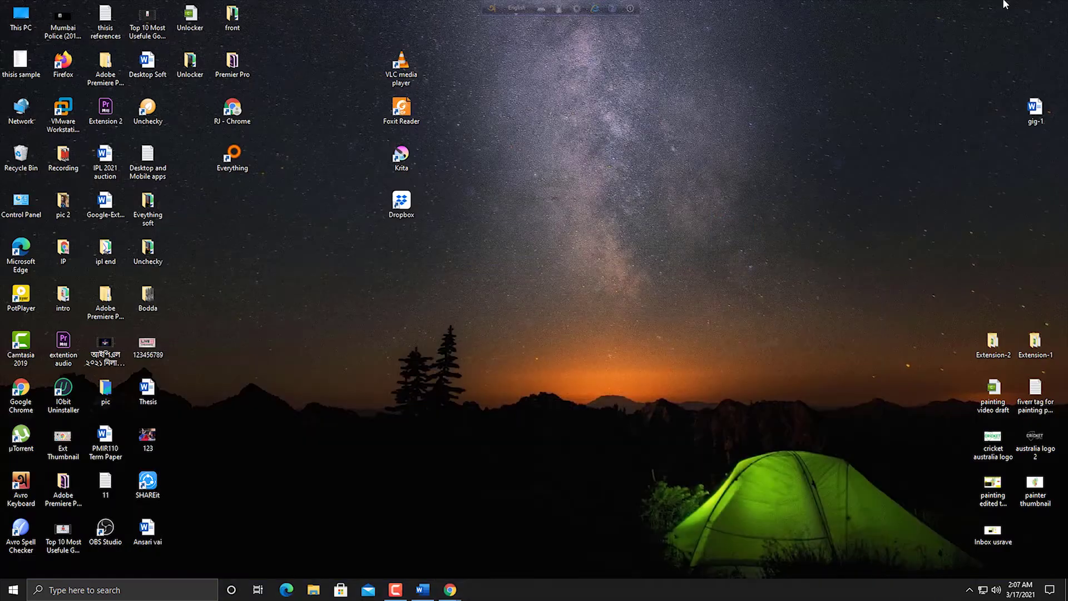
{"action": "left_click_drag", "start_coordinate": [358, 42], "coordinate": [354, 105]}
{"action": "left_click", "coordinate": [441, 220]}
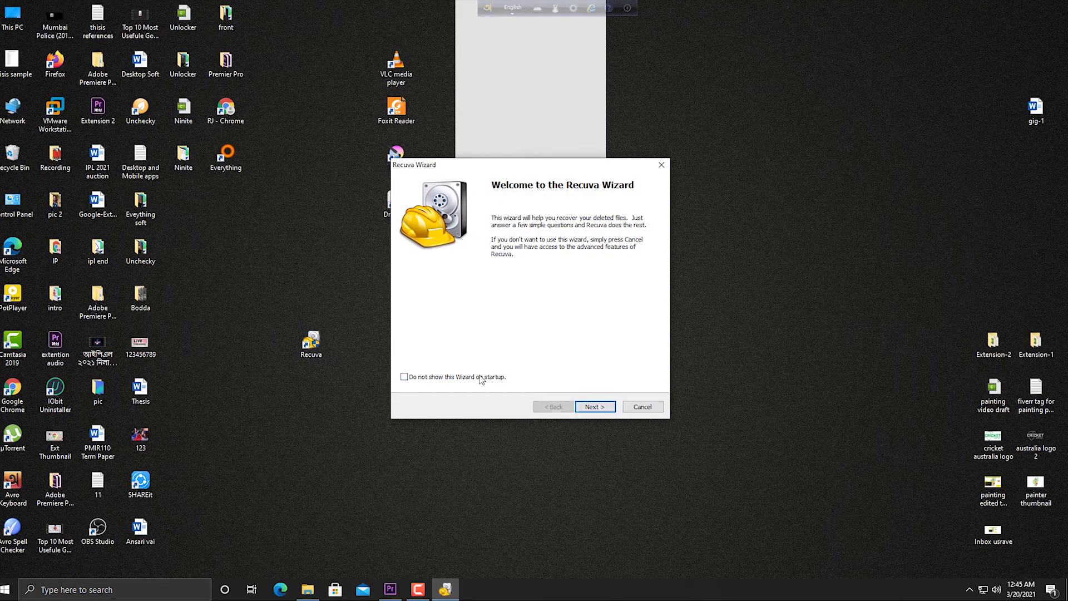
- Proceed through the Recuva Wizard's welcome page and choose Video as the type of files to recover
{"action": "left_click", "coordinate": [599, 408]}
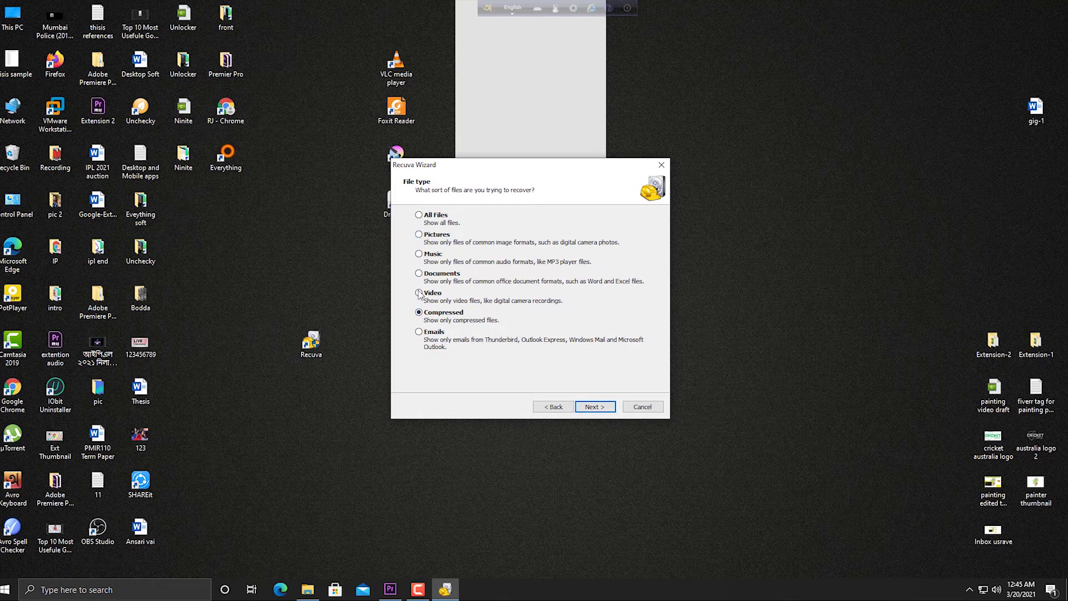
{"action": "left_click", "coordinate": [591, 406]}
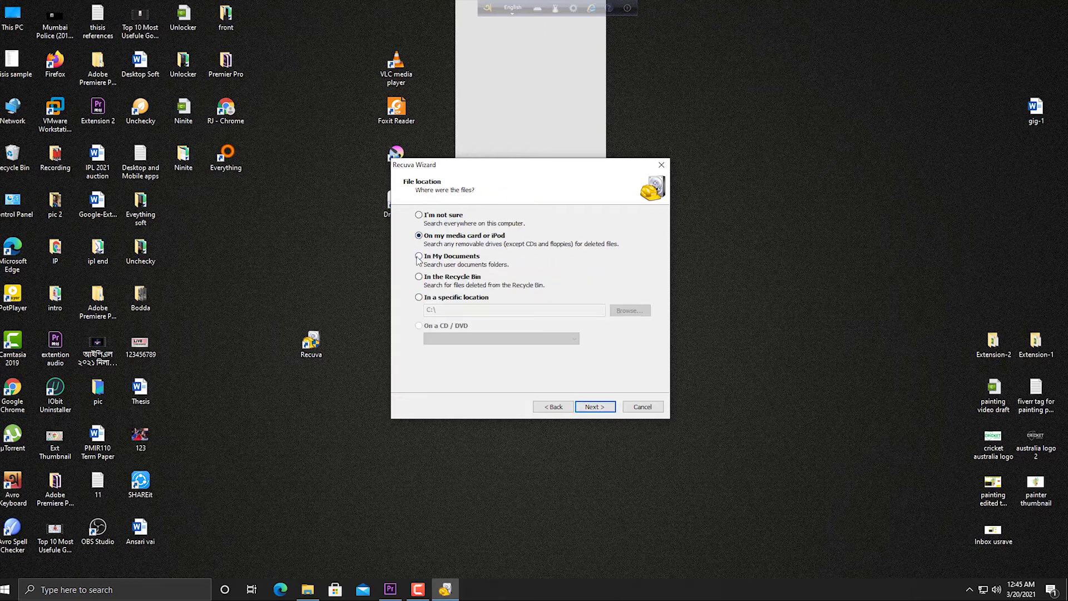
{"action": "left_click", "coordinate": [419, 297]}
{"action": "left_click", "coordinate": [617, 310]}
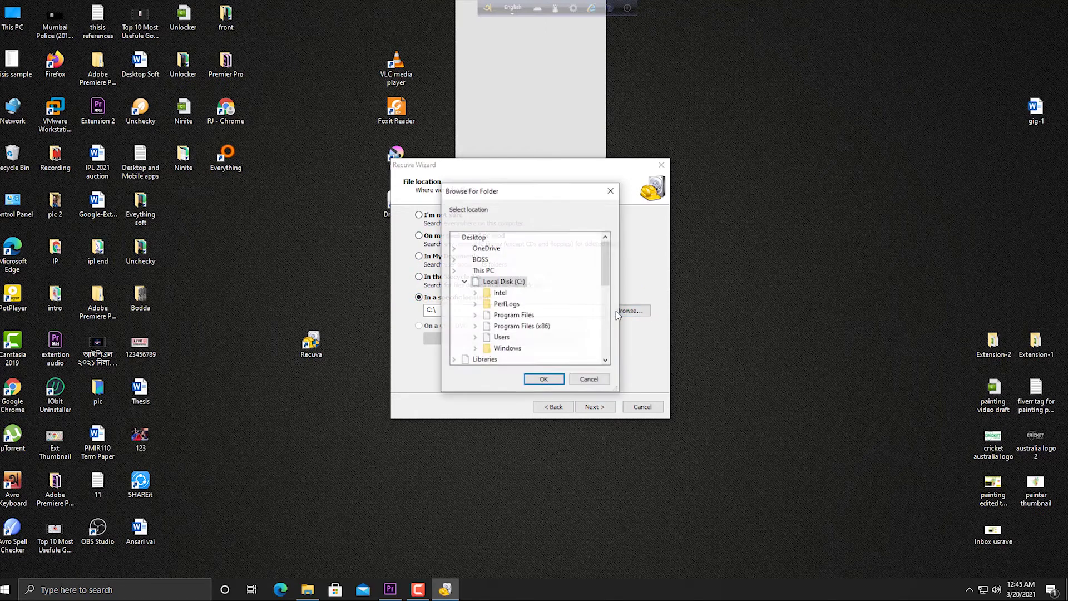
{"action": "scroll", "coordinate": [540, 294], "scroll_direction": "down", "scroll_amount": 5}
{"action": "scroll", "coordinate": [541, 295], "scroll_direction": "down", "scroll_amount": 3}
{"action": "left_click", "coordinate": [605, 380]}
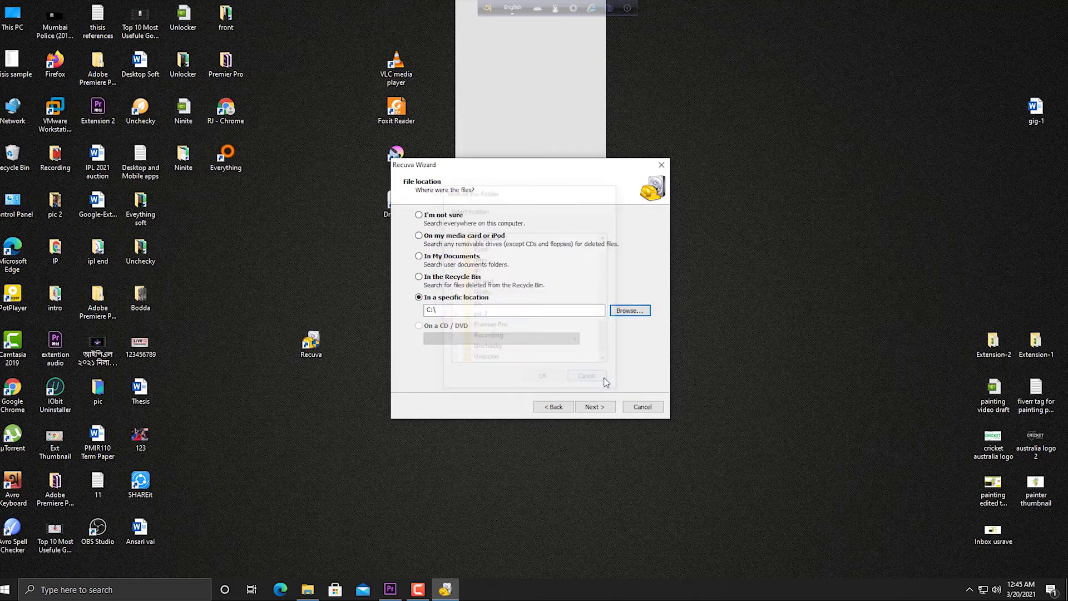
- Set the file location to I'm not sure and start the Recuva search without Deep Scan
{"action": "left_click", "coordinate": [420, 216]}
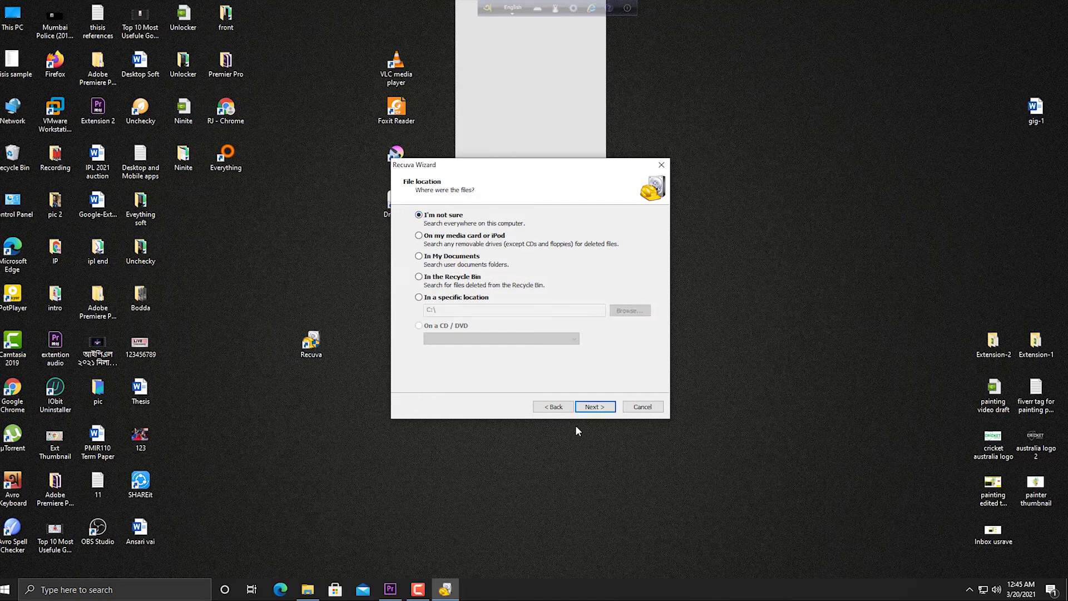
{"action": "left_click", "coordinate": [594, 408]}
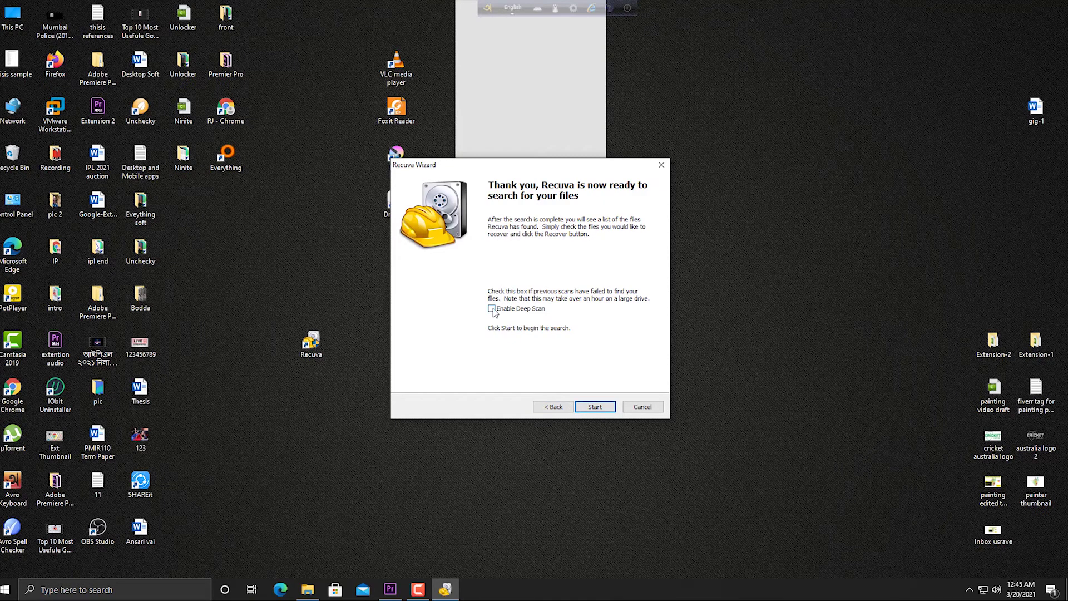
{"action": "left_click", "coordinate": [593, 406]}
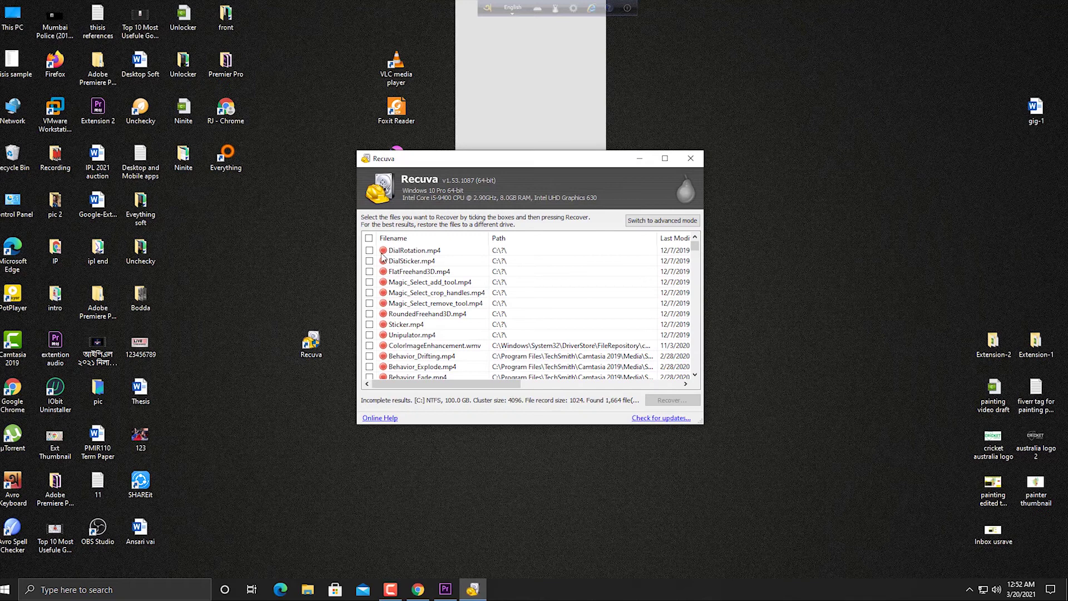
- Recover DialRotation.mp4 and DialSticker.mp4 to the Desktop folder
{"action": "left_click", "coordinate": [369, 251]}
{"action": "left_click", "coordinate": [666, 402]}
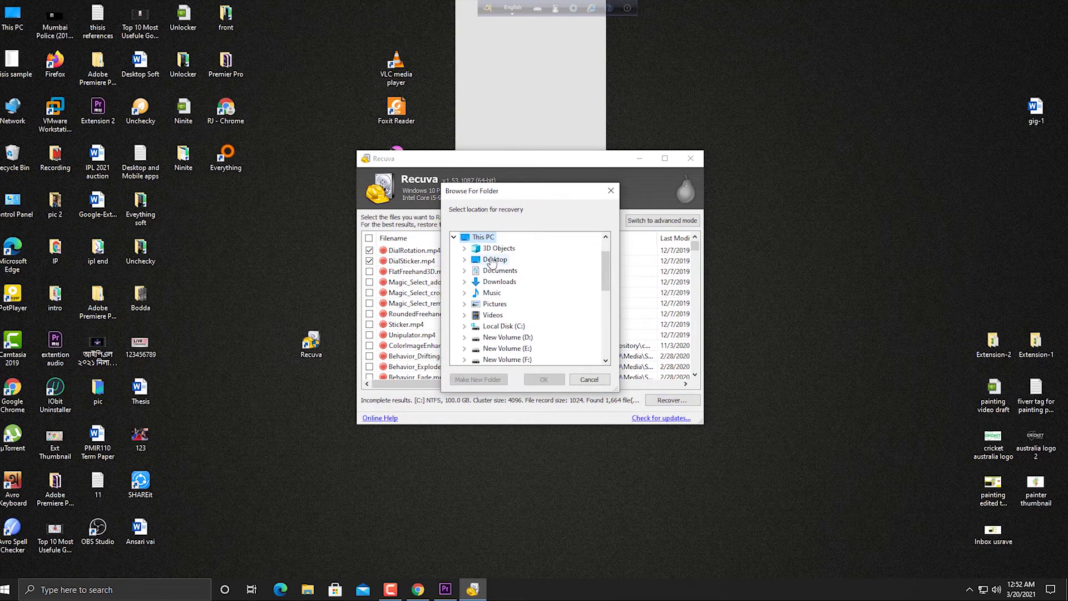
{"action": "left_click", "coordinate": [545, 380]}
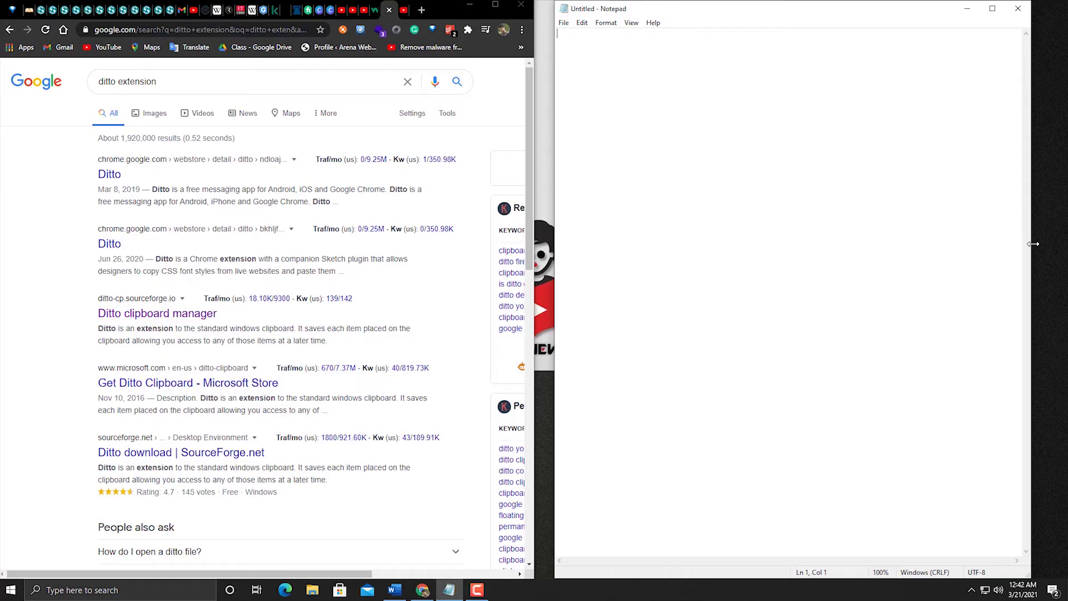
- Place the Notepad window beside the browser and copy "Ditto is a free messaging app for Android," from the first search result
{"action": "left_click_drag", "start_coordinate": [1033, 244], "coordinate": [1040, 245]}
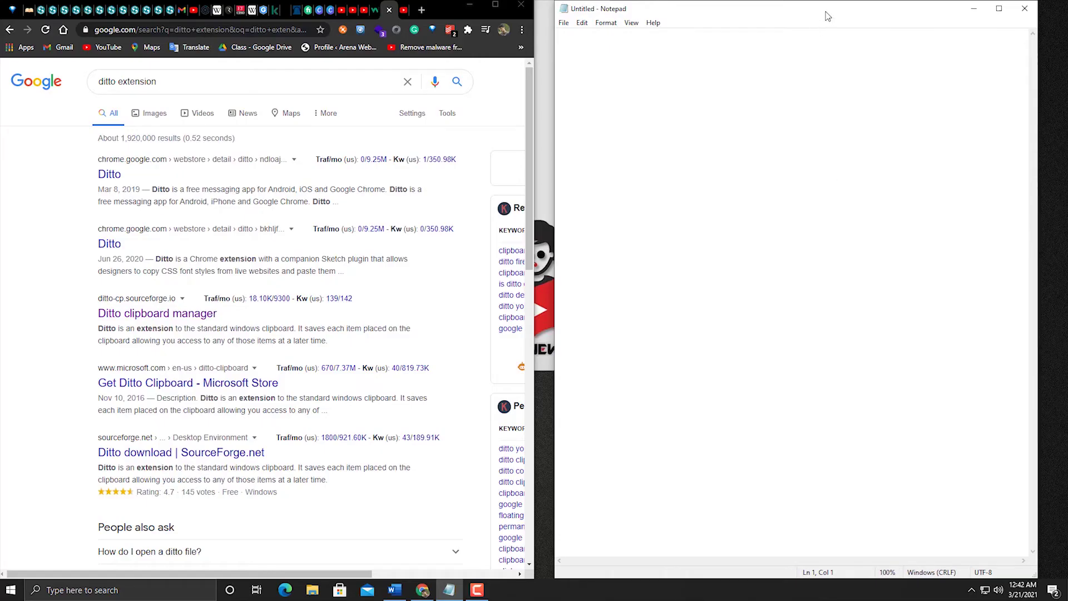
{"action": "left_click_drag", "start_coordinate": [830, 14], "coordinate": [839, 12]}
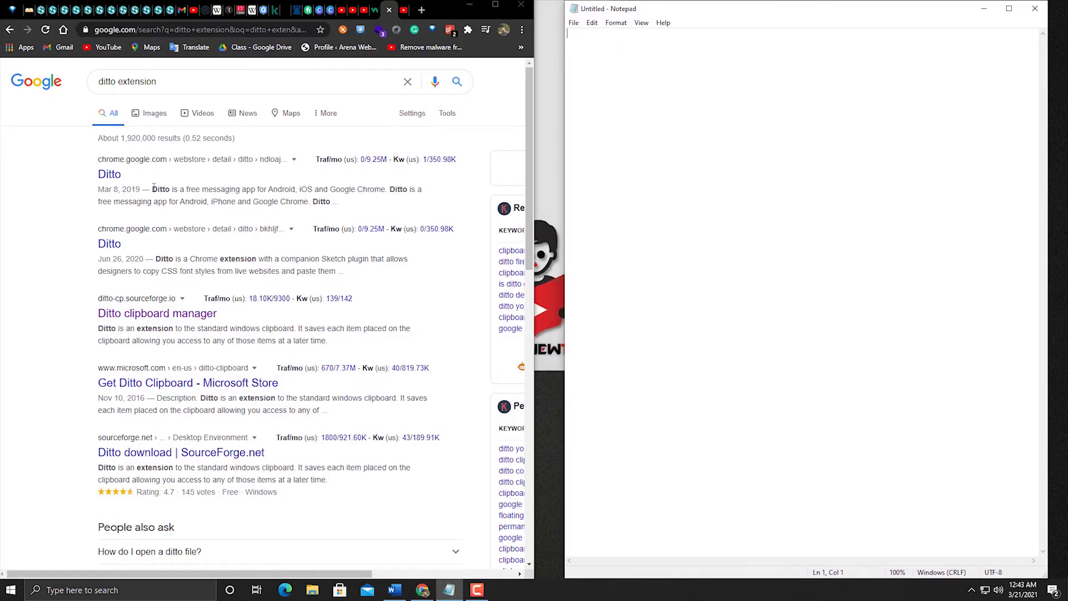
{"action": "left_click_drag", "start_coordinate": [152, 189], "coordinate": [260, 191]}
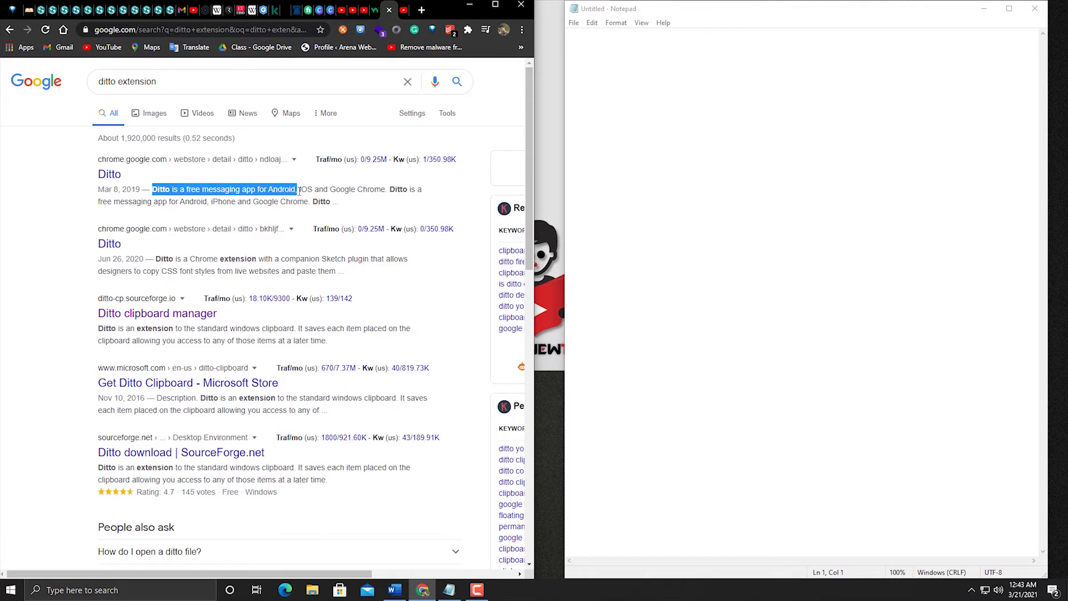
{"action": "right_click", "coordinate": [283, 188]}
{"action": "left_click", "coordinate": [295, 194]}
{"action": "left_click", "coordinate": [273, 182]}
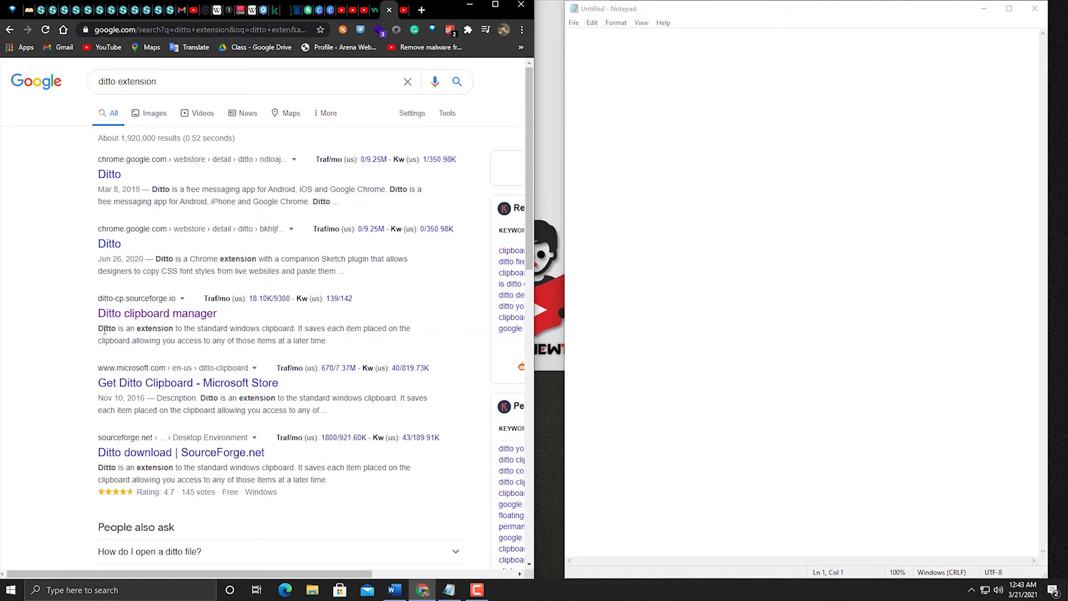
- Copy the full two-line description under the Ditto clipboard manager search result
{"action": "left_click_drag", "start_coordinate": [101, 328], "coordinate": [328, 349]}
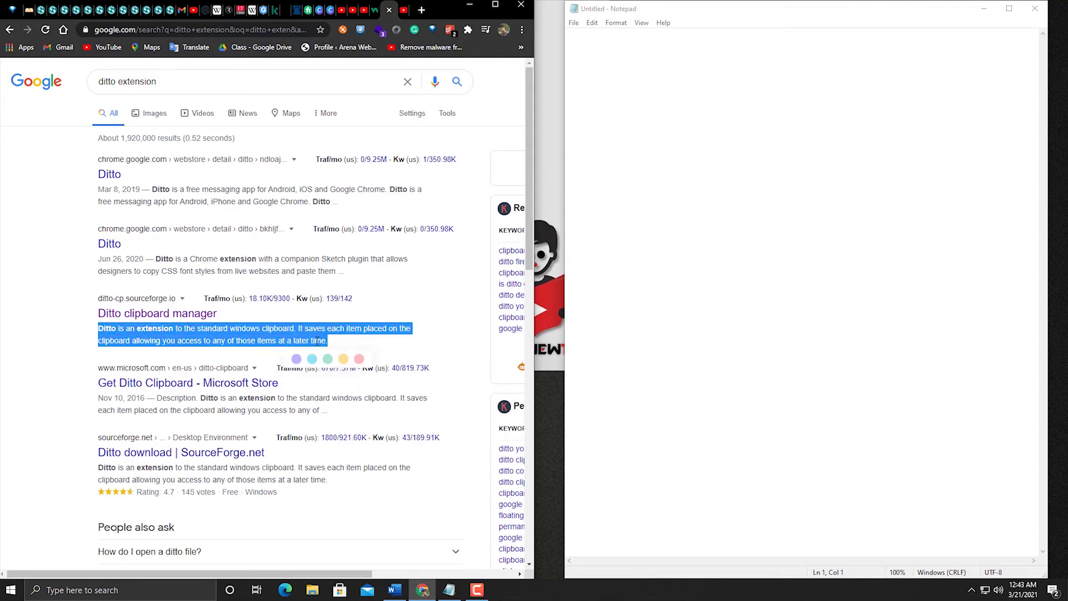
{"action": "right_click", "coordinate": [232, 328]}
{"action": "left_click", "coordinate": [233, 332]}
{"action": "left_click", "coordinate": [406, 345]}
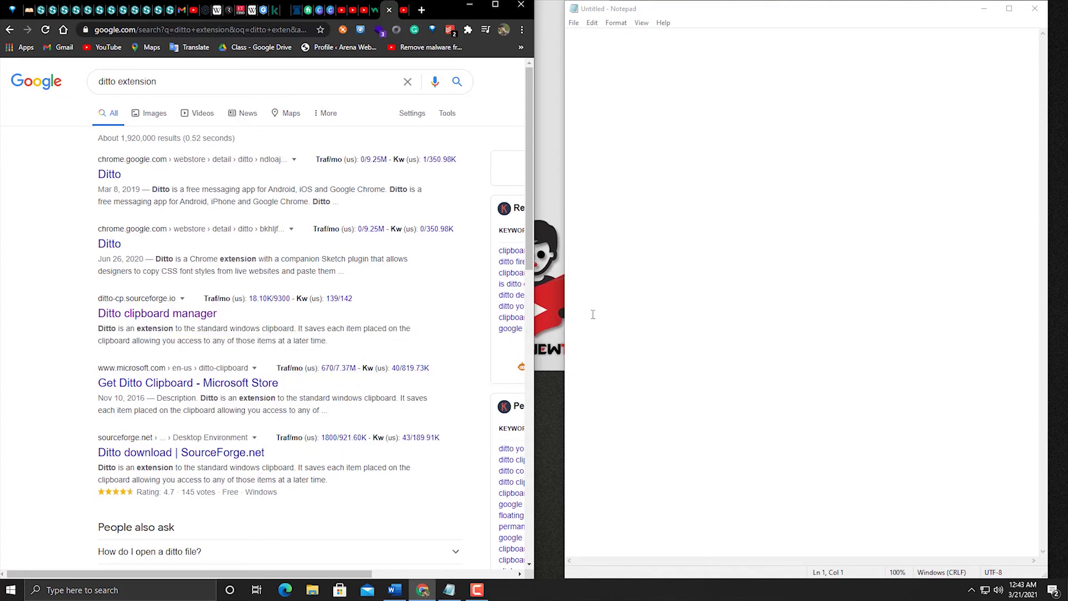
- Bring up Ditto's clipboard history and paste the "Ditto is an extension to the standard windows clipboard" clip into the blank Notepad document
{"action": "key", "text": "ctrl+grave"}
{"action": "left_click_drag", "start_coordinate": [347, 314], "coordinate": [773, 271]}
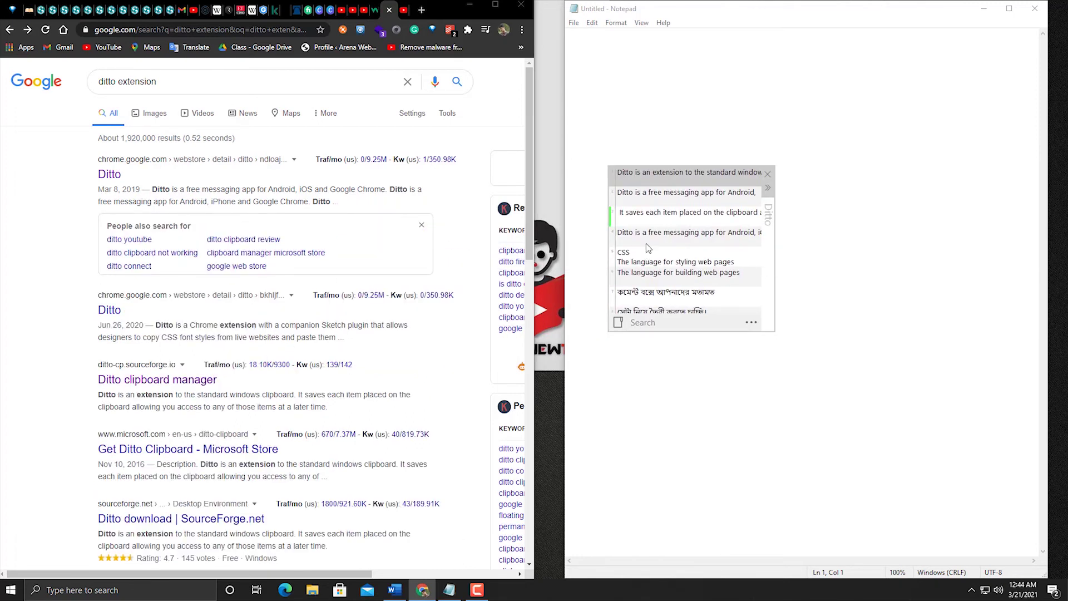
{"action": "left_click", "coordinate": [680, 110]}
{"action": "key", "text": "ctrl+grave"}
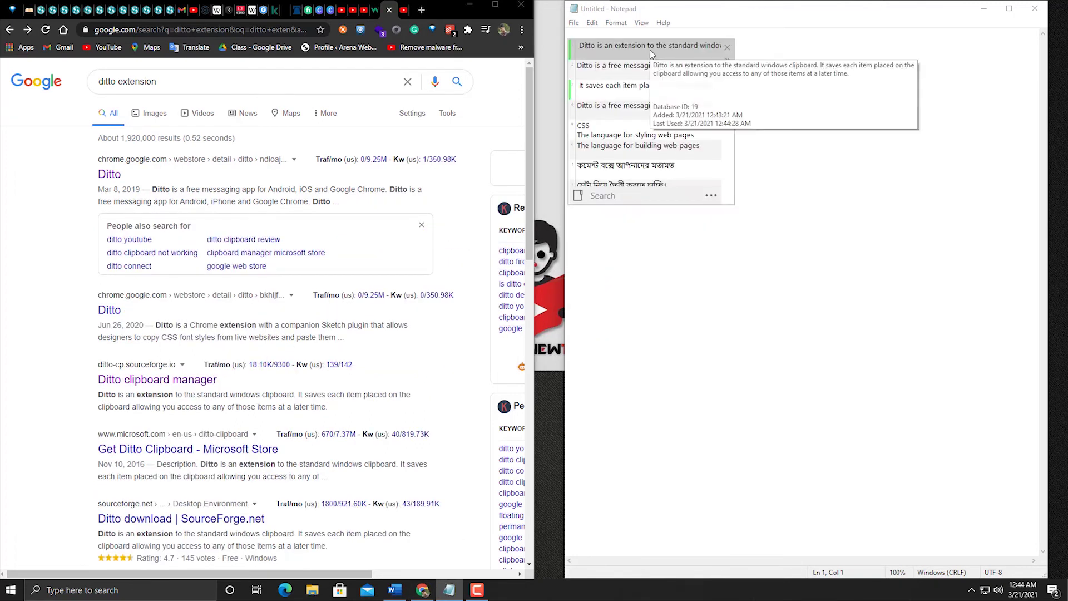
{"action": "key", "text": "Return"}
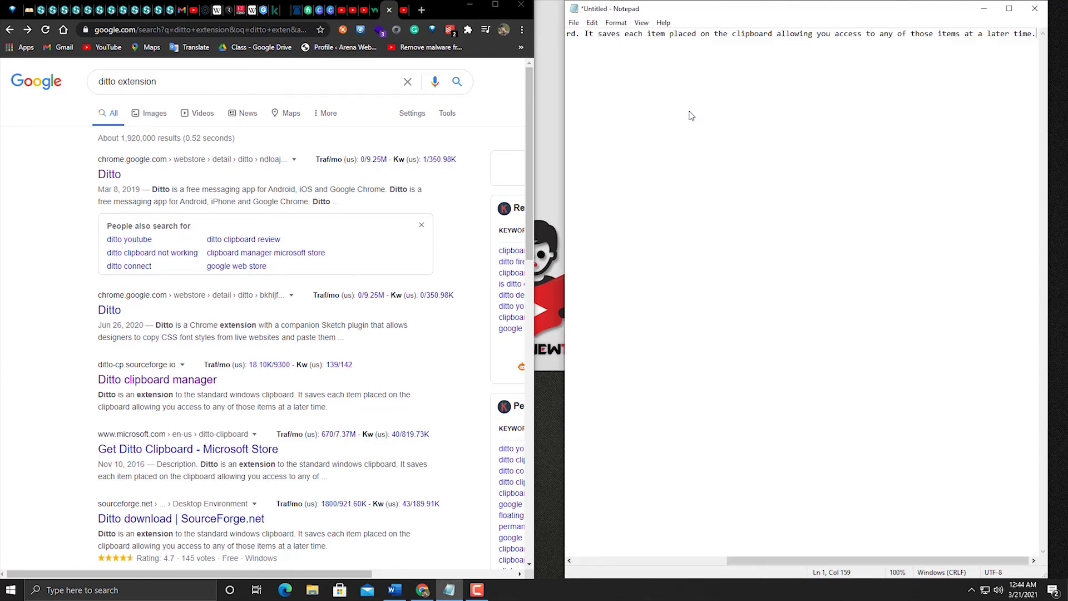
- Insert the "It saves each item placed on the clipboard" clip from Ditto into the middle of the pasted Notepad sentence
{"action": "key", "text": "ctrl+Left"}
{"action": "key", "text": "ctrl+Left"}
{"action": "key", "text": "ctrl+Left"}
{"action": "key", "text": "ctrl+Left"}
{"action": "key", "text": "ctrl+Left"}
{"action": "key", "text": "ctrl+Left"}
{"action": "key", "text": "ctrl+Left"}
{"action": "key", "text": "ctrl+Left"}
{"action": "key", "text": "ctrl+Left"}
{"action": "key", "text": "ctrl+Left"}
{"action": "key", "text": "ctrl+Left"}
{"action": "key", "text": "ctrl+Left"}
{"action": "key", "text": "ctrl+Left"}
{"action": "key", "text": "ctrl+Left"}
{"action": "key", "text": "ctrl+Left"}
{"action": "key", "text": "ctrl+Left"}
{"action": "key", "text": "ctrl+Left"}
{"action": "key", "text": "ctrl+grave"}
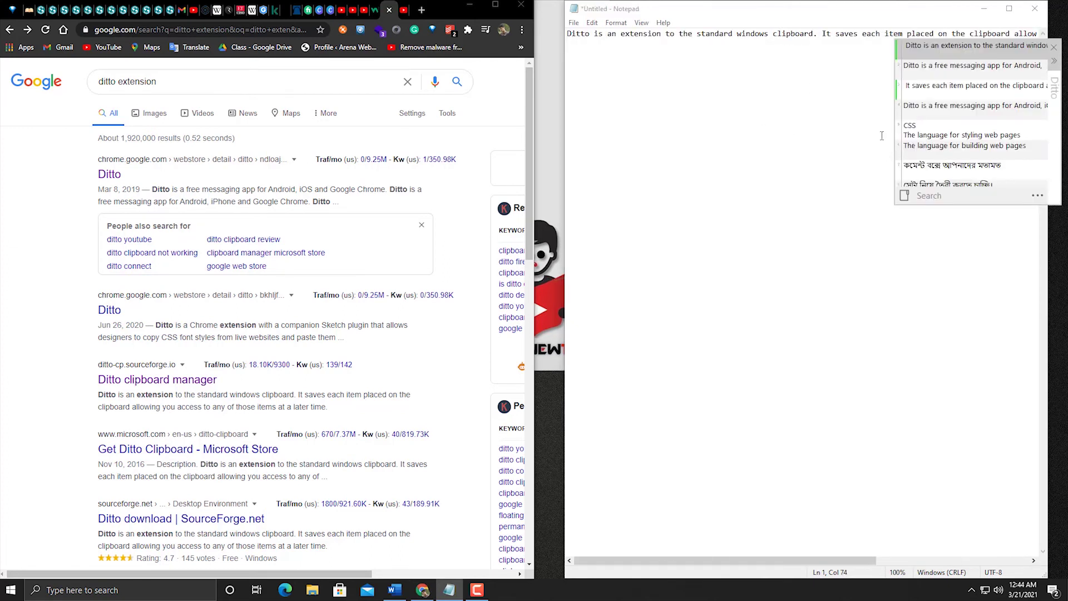
{"action": "left_click", "coordinate": [920, 88]}
{"action": "double_click", "coordinate": [919, 88]}
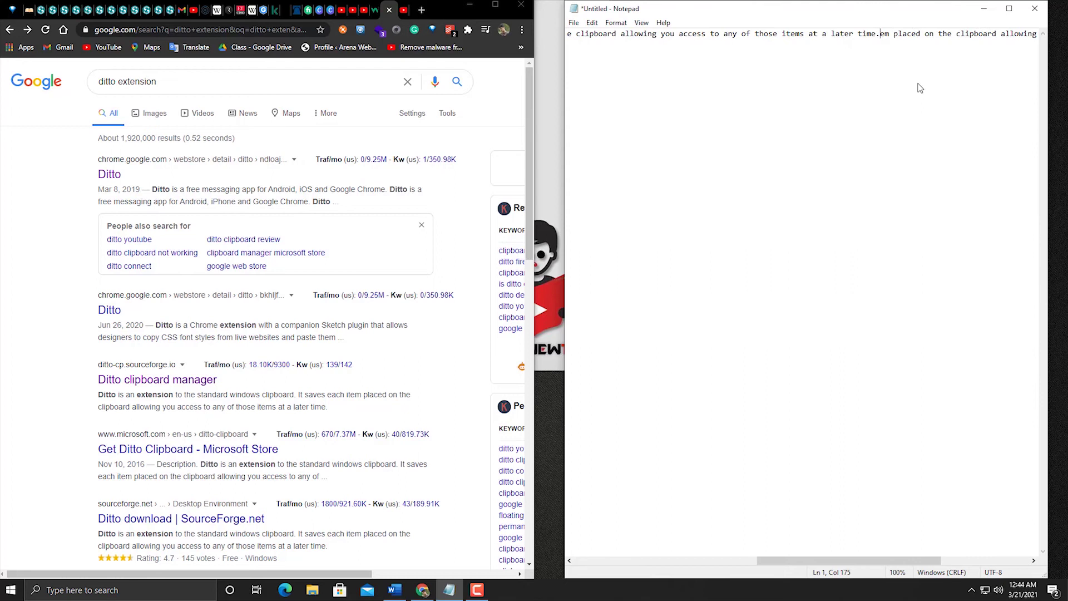
- Add blank lines at the insertion point in Notepad and paste the CSS "The language for styling web pages" clip from Ditto
{"action": "key", "text": "Return"}
{"action": "key", "text": "Return"}
{"action": "key", "text": "Return"}
{"action": "key", "text": "Return"}
{"action": "key", "text": "Return"}
{"action": "key", "text": "ctrl+grave"}
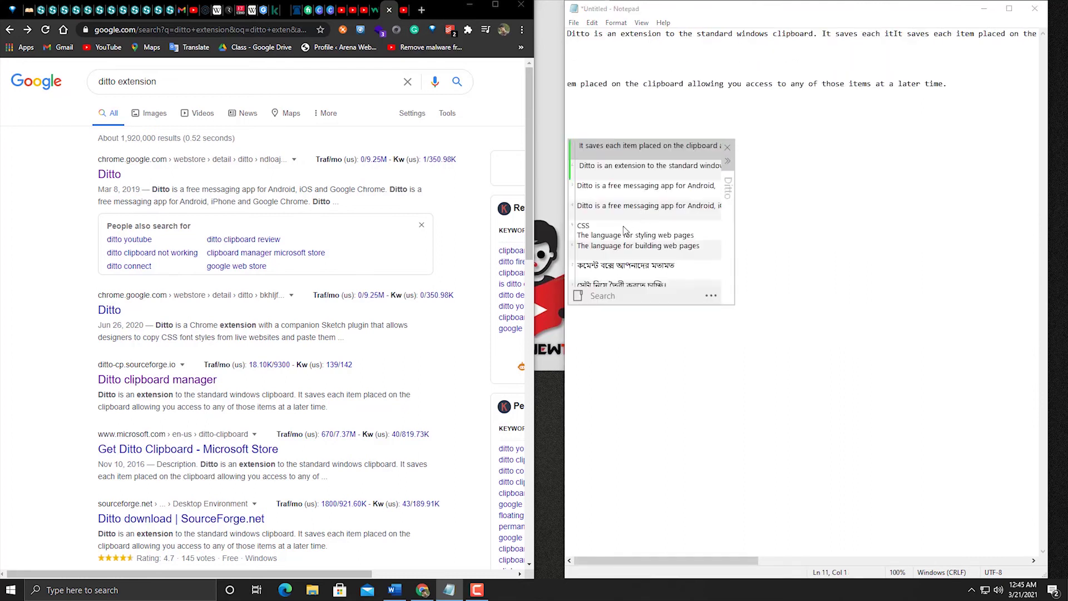
{"action": "left_click", "coordinate": [606, 232]}
{"action": "double_click", "coordinate": [607, 232]}
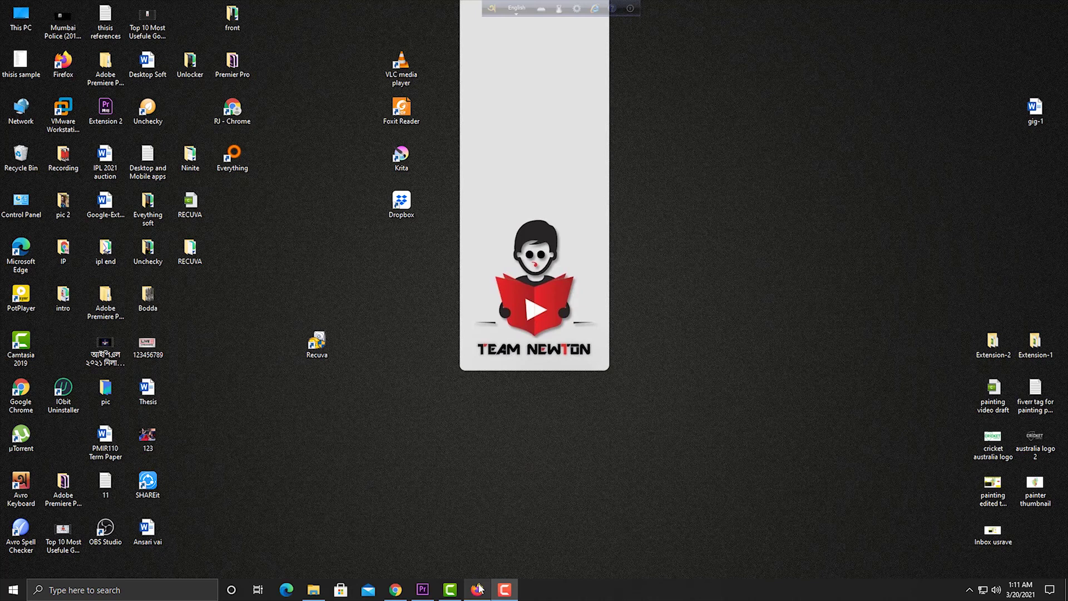
- Switch to Firefox, look through its open New Tab pages, and minimize the browser
{"action": "left_click", "coordinate": [477, 589]}
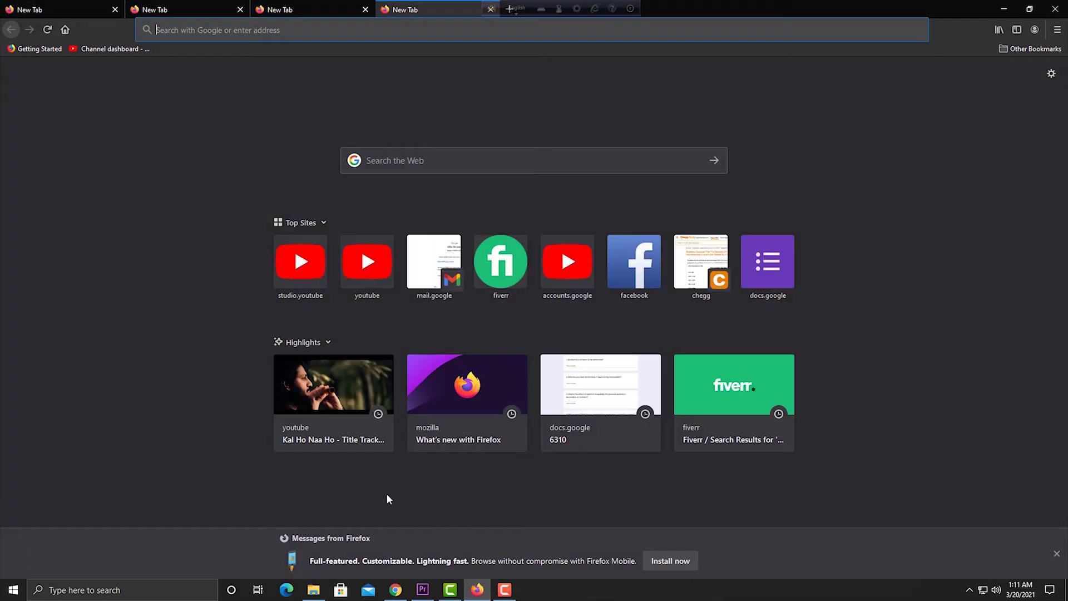
{"action": "left_click", "coordinate": [289, 9]}
{"action": "left_click", "coordinate": [400, 8]}
{"action": "left_click", "coordinate": [261, 9]}
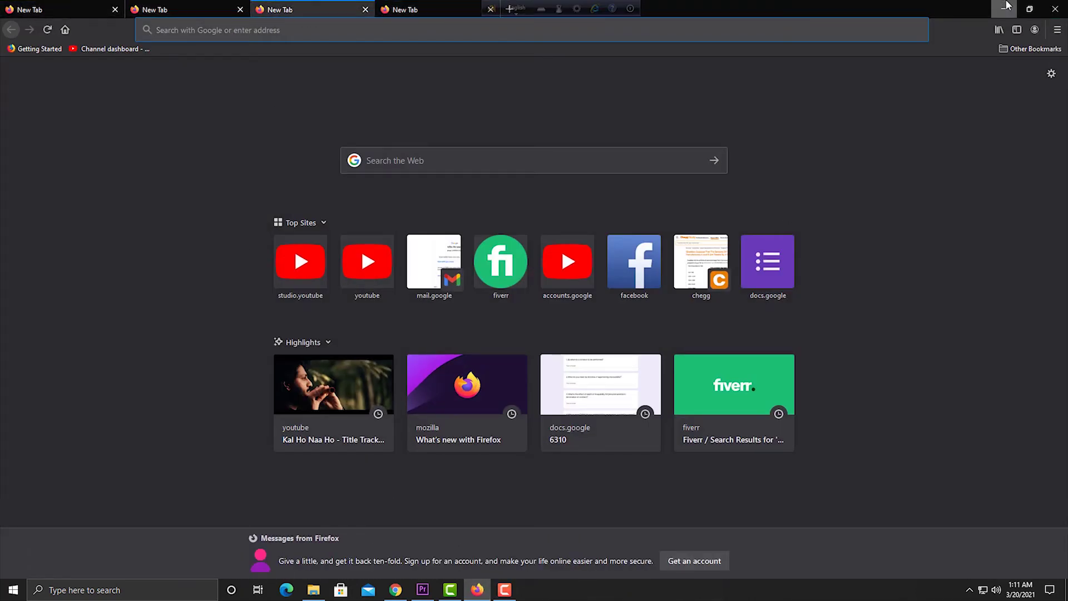
{"action": "left_click", "coordinate": [1004, 9]}
- Switch to File Explorer and view the Basic Program, Movies, Khuda.Haafiz, Important files and RECUVA folder tabs
{"action": "left_click", "coordinate": [322, 594]}
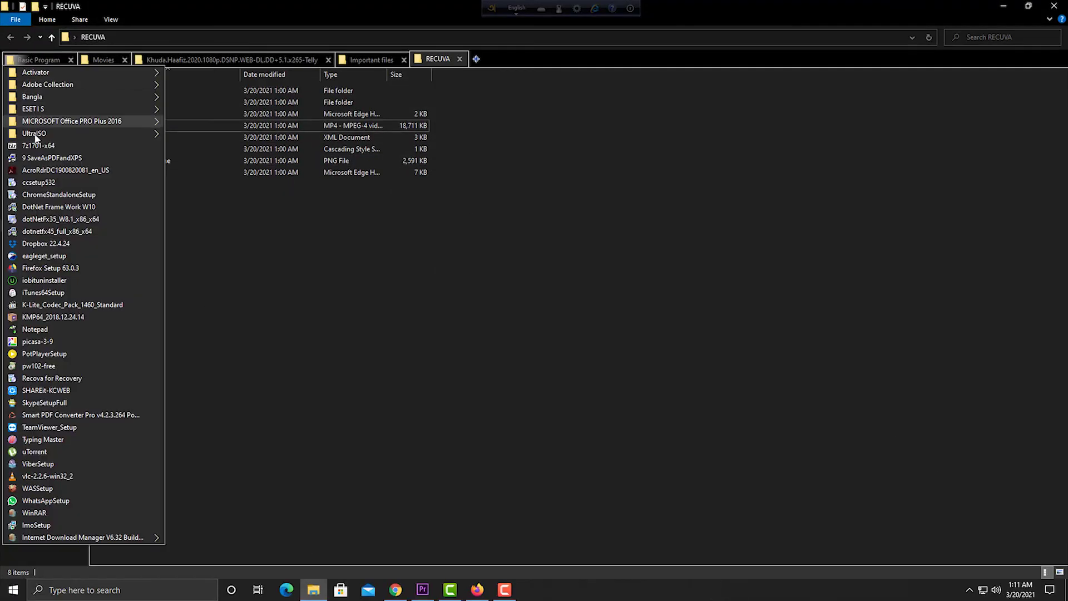
{"action": "left_click", "coordinate": [48, 59]}
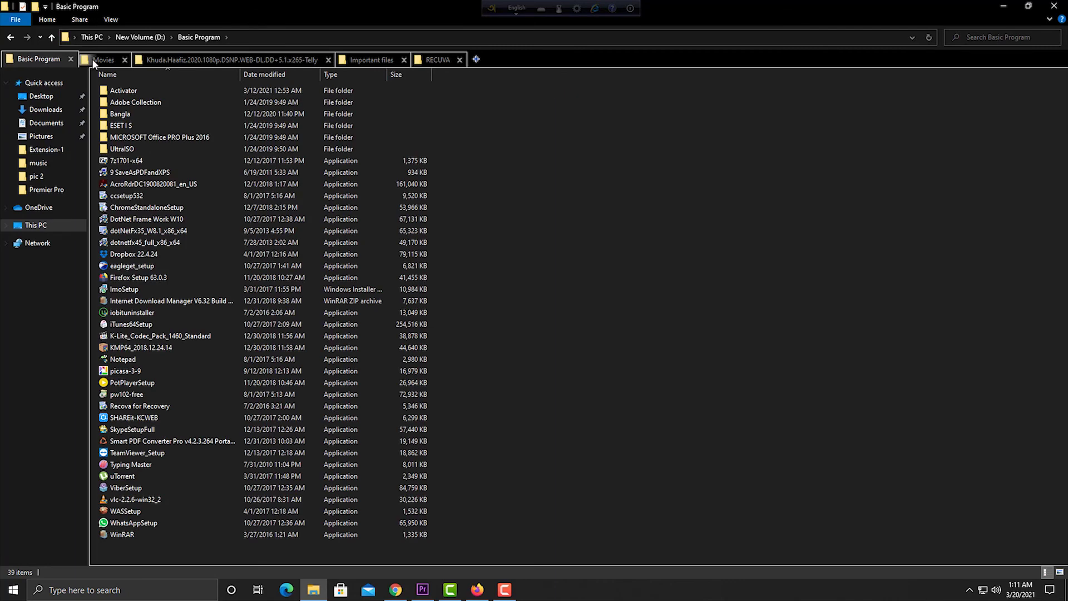
{"action": "left_click", "coordinate": [95, 58]}
{"action": "left_click", "coordinate": [245, 60]}
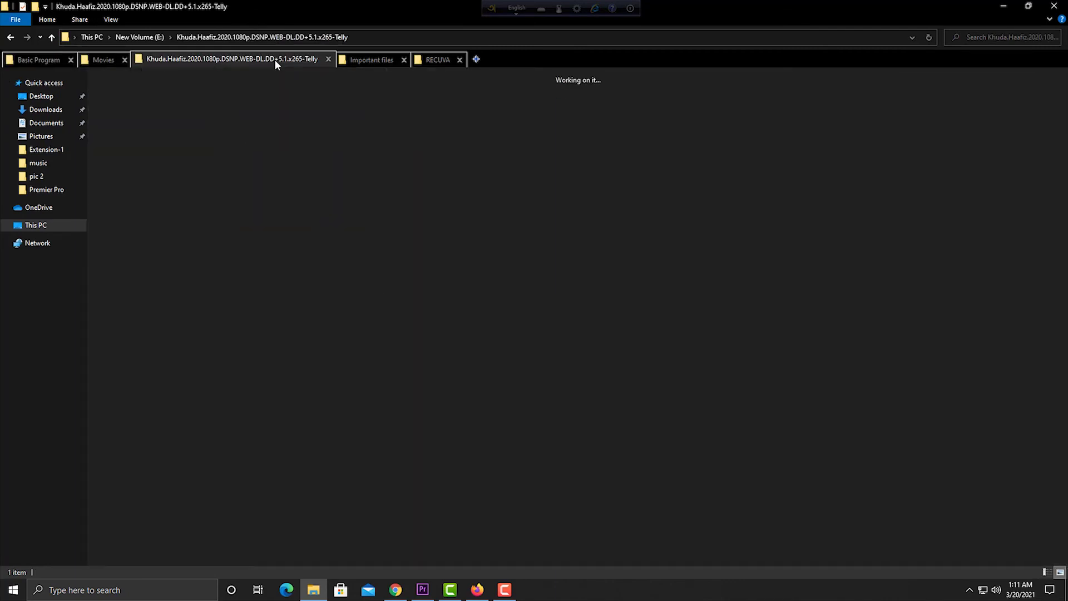
{"action": "left_click", "coordinate": [389, 60]}
{"action": "left_click", "coordinate": [438, 60]}
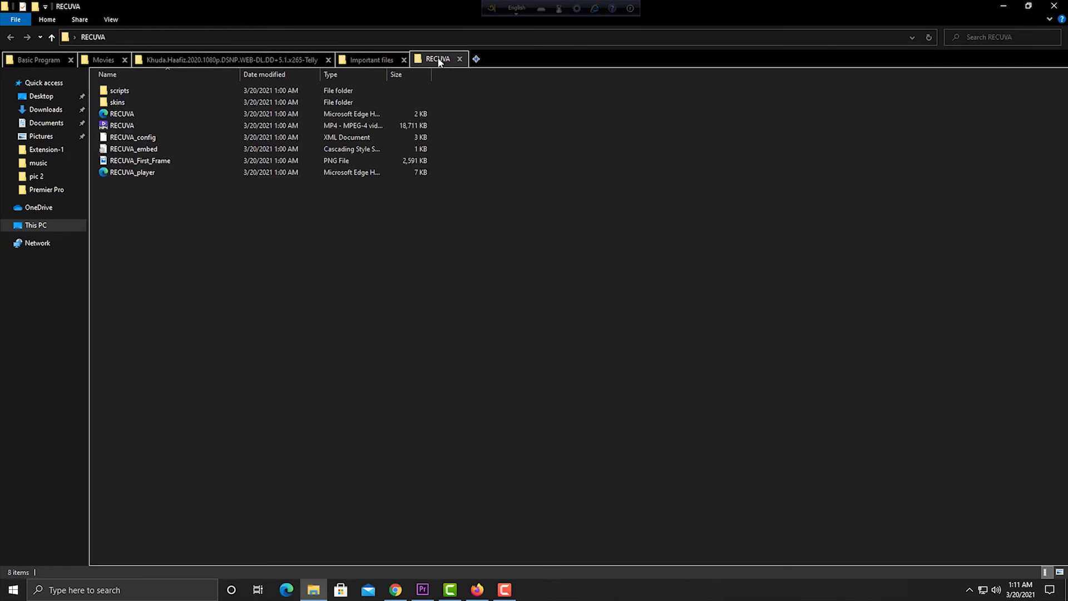
- Open the scripts subfolder of the front folder in a new File Explorer tab
{"action": "left_click", "coordinate": [476, 59]}
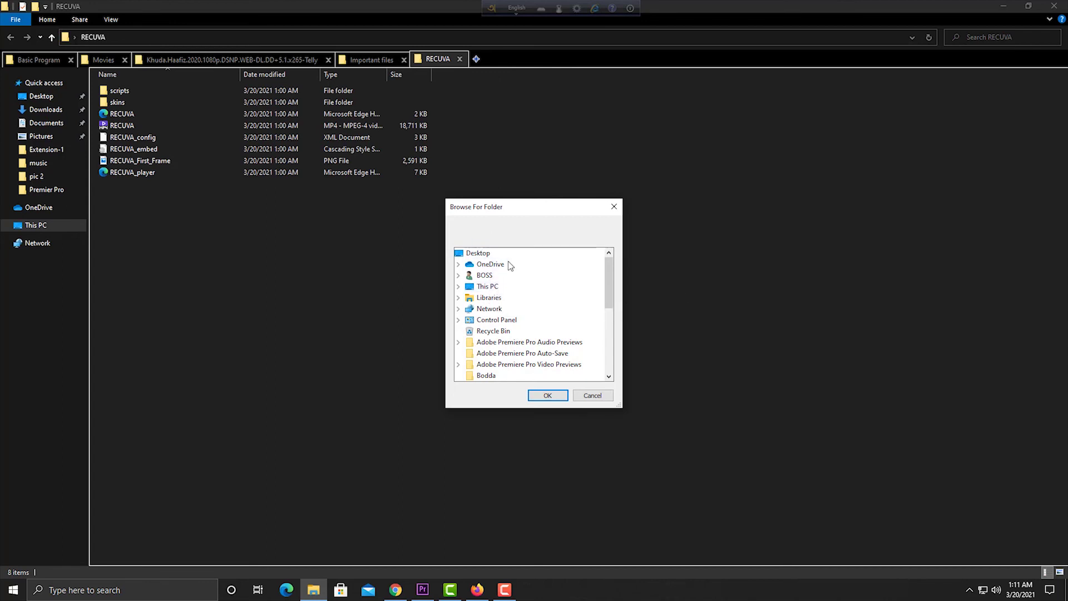
{"action": "scroll", "coordinate": [498, 356], "scroll_direction": "down", "scroll_amount": 2}
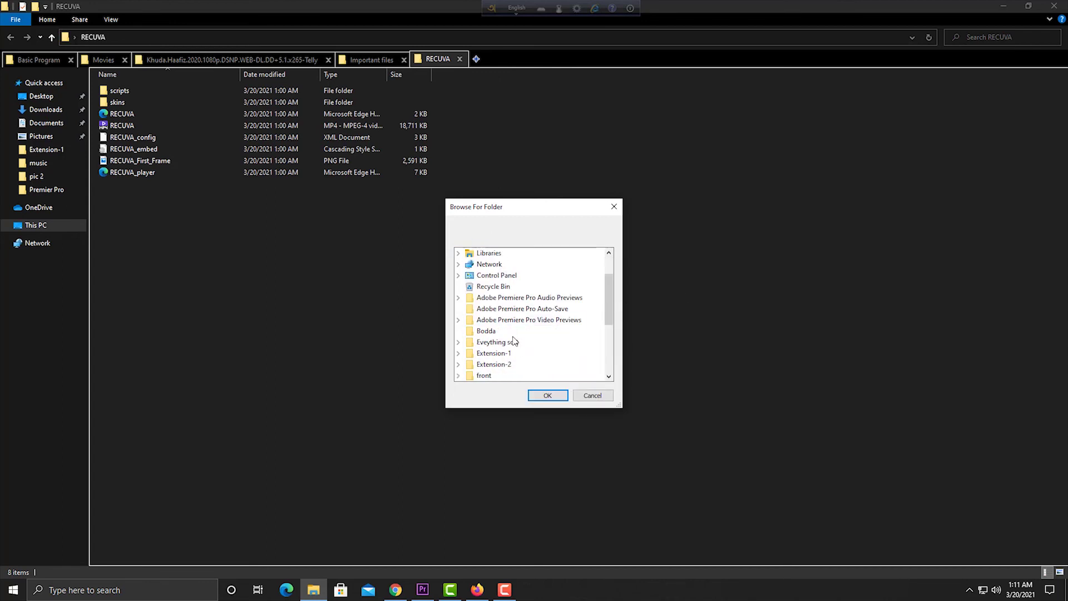
{"action": "scroll", "coordinate": [493, 356], "scroll_direction": "down", "scroll_amount": 1}
{"action": "left_click", "coordinate": [494, 354]}
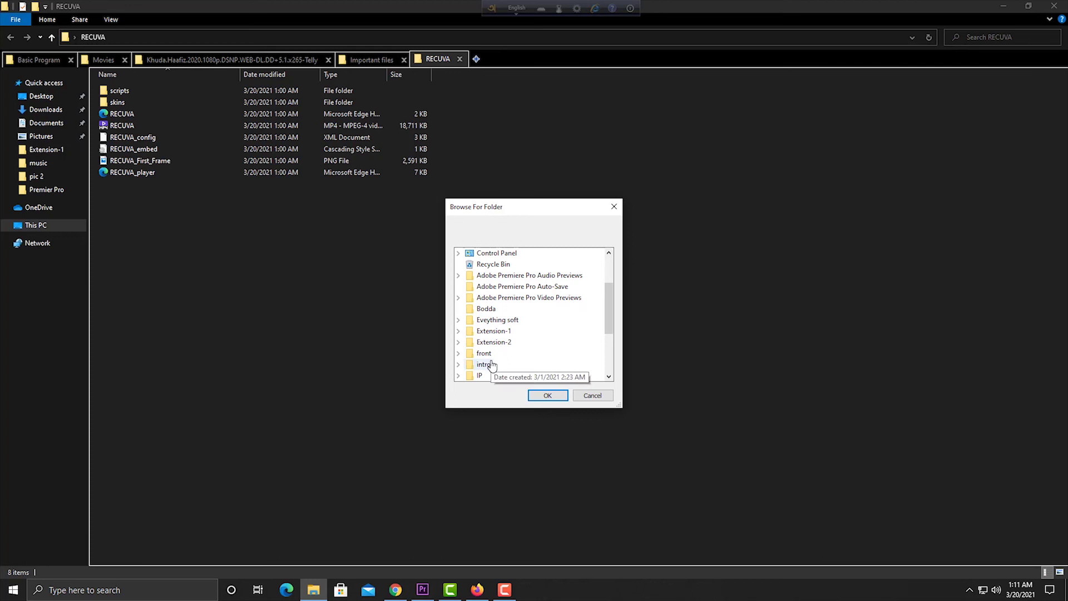
{"action": "left_click", "coordinate": [497, 365]}
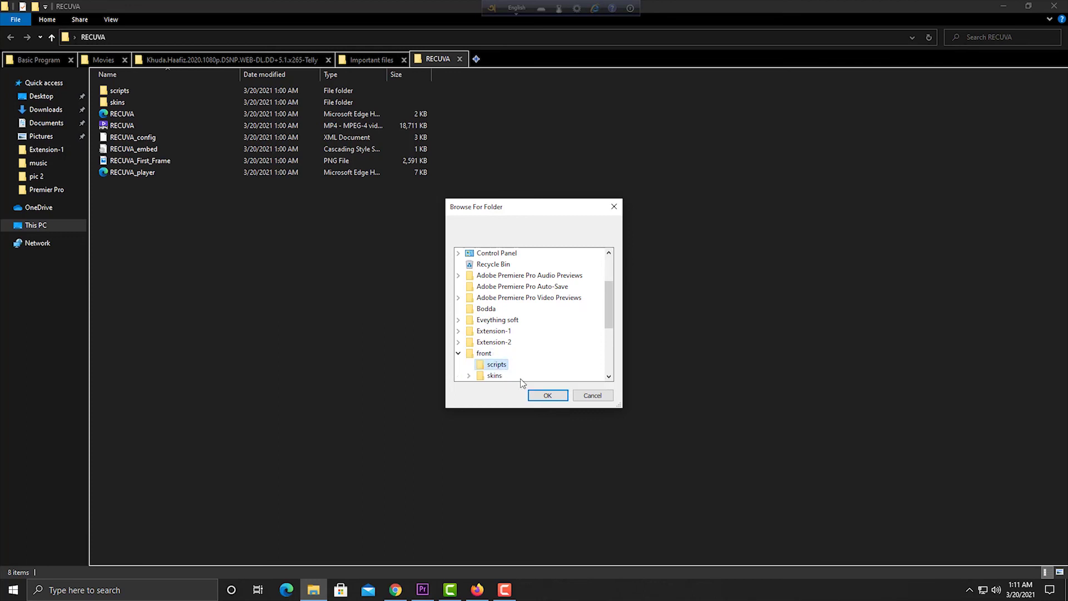
{"action": "left_click", "coordinate": [543, 395]}
- Open the Ninite folder in another new File Explorer tab
{"action": "left_click", "coordinate": [528, 59]}
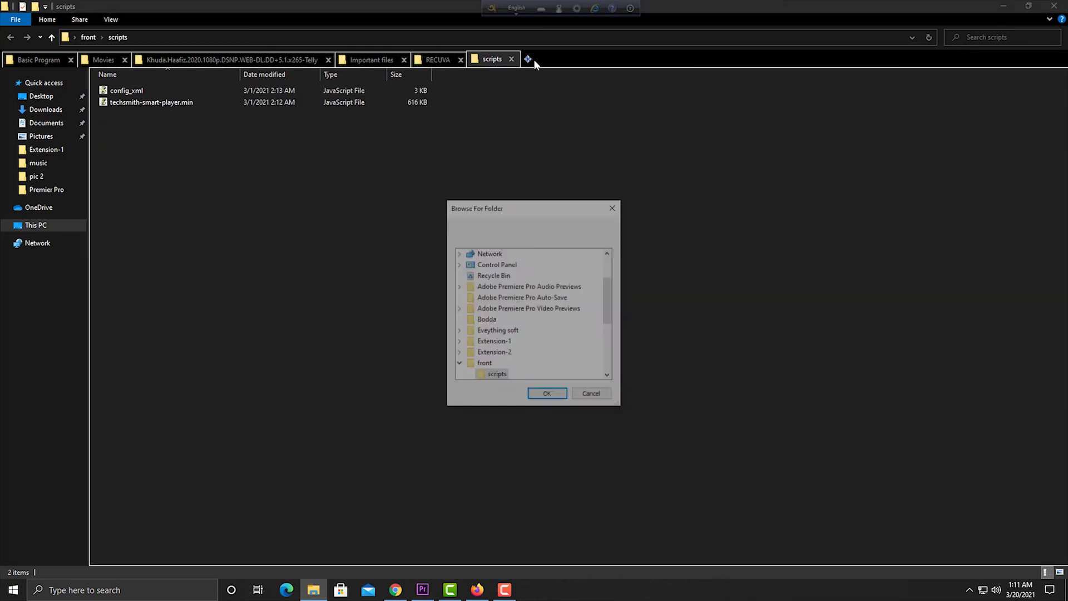
{"action": "scroll", "coordinate": [503, 333], "scroll_direction": "down", "scroll_amount": 5}
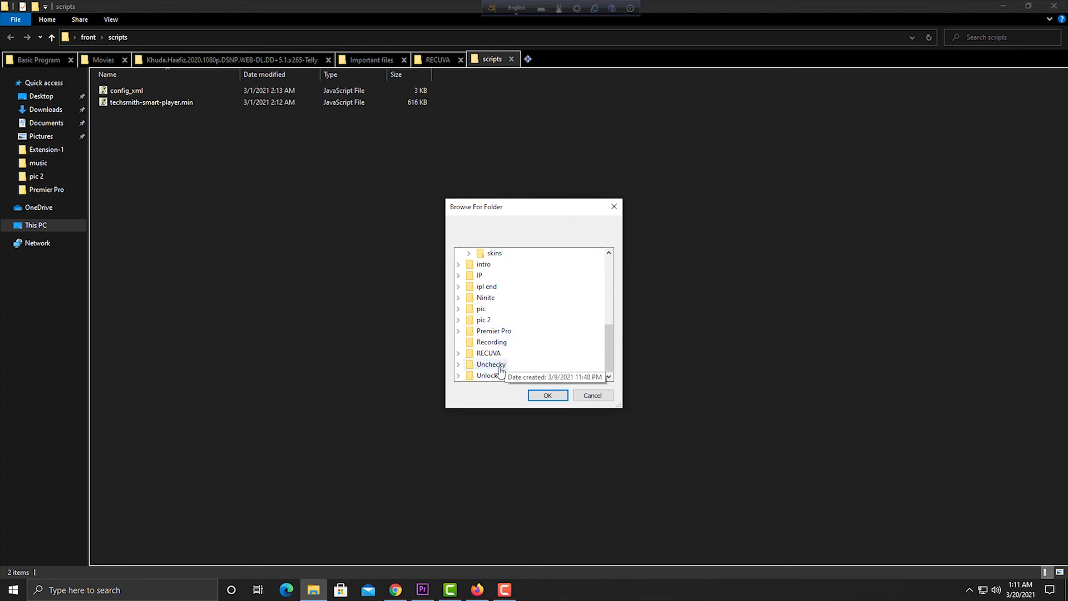
{"action": "double_click", "coordinate": [485, 298]}
{"action": "left_click", "coordinate": [547, 396]}
- Review the open folder tabs in order from Movies to Ninite, and minimize File Explorer
{"action": "left_click", "coordinate": [104, 59]}
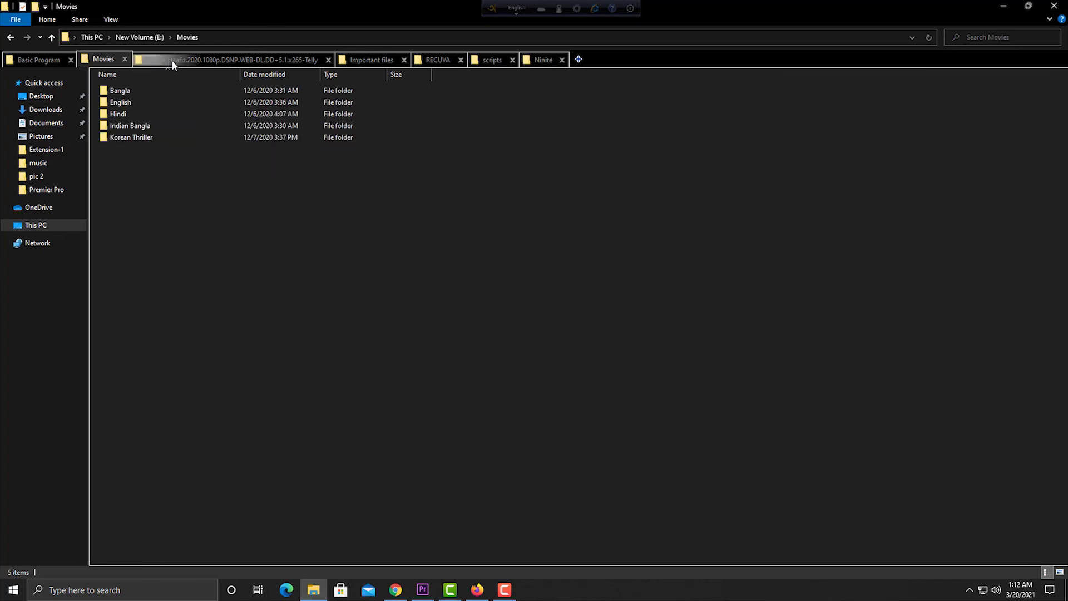
{"action": "left_click", "coordinate": [276, 59]}
{"action": "left_click", "coordinate": [410, 62]}
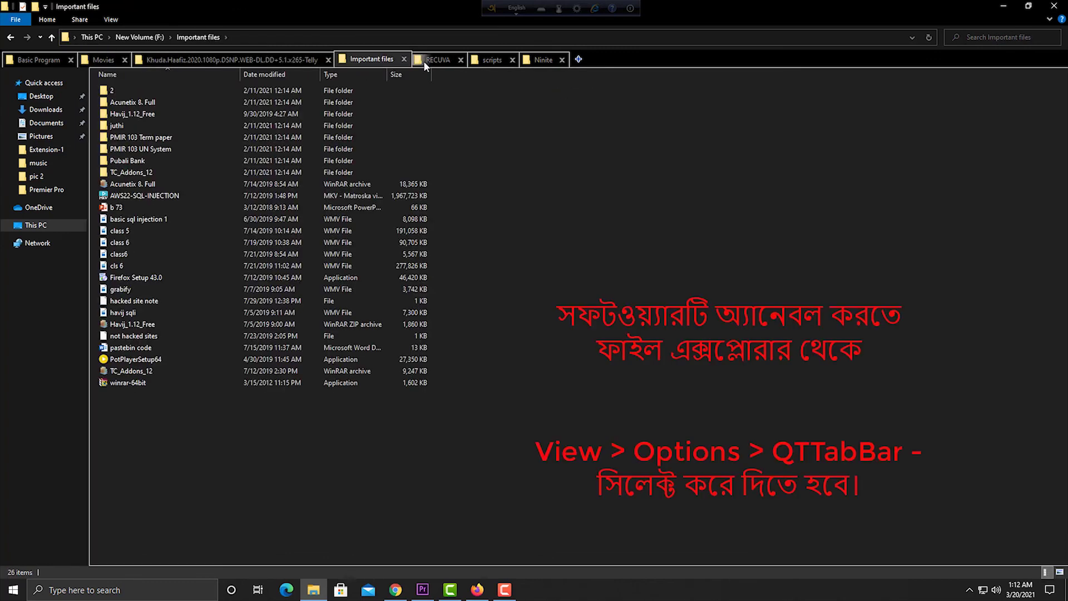
{"action": "left_click", "coordinate": [450, 61]}
{"action": "left_click", "coordinate": [498, 61]}
{"action": "left_click", "coordinate": [553, 61]}
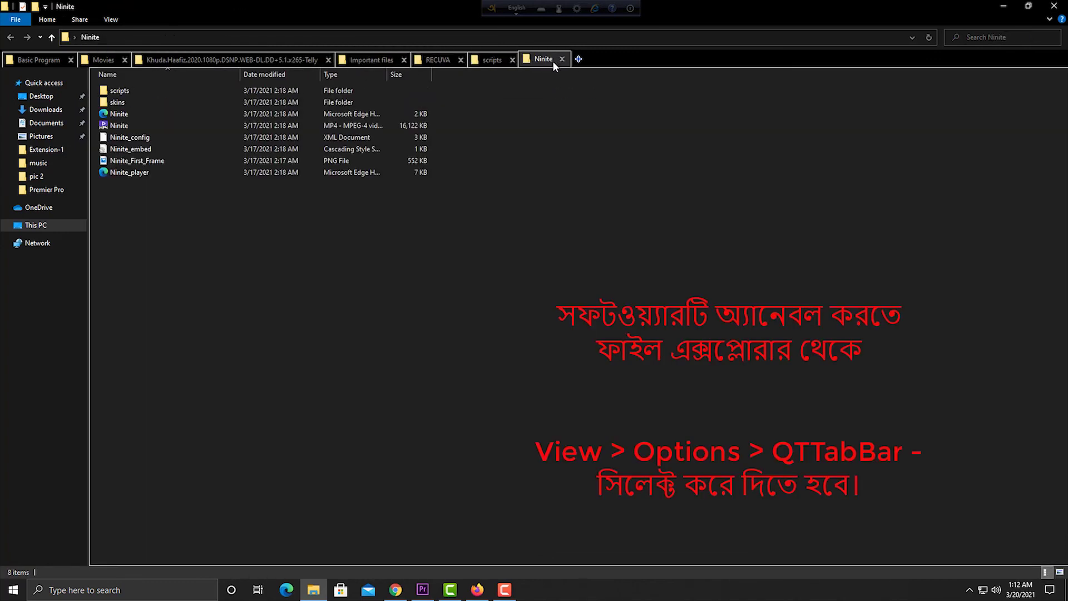
{"action": "left_click", "coordinate": [999, 7]}
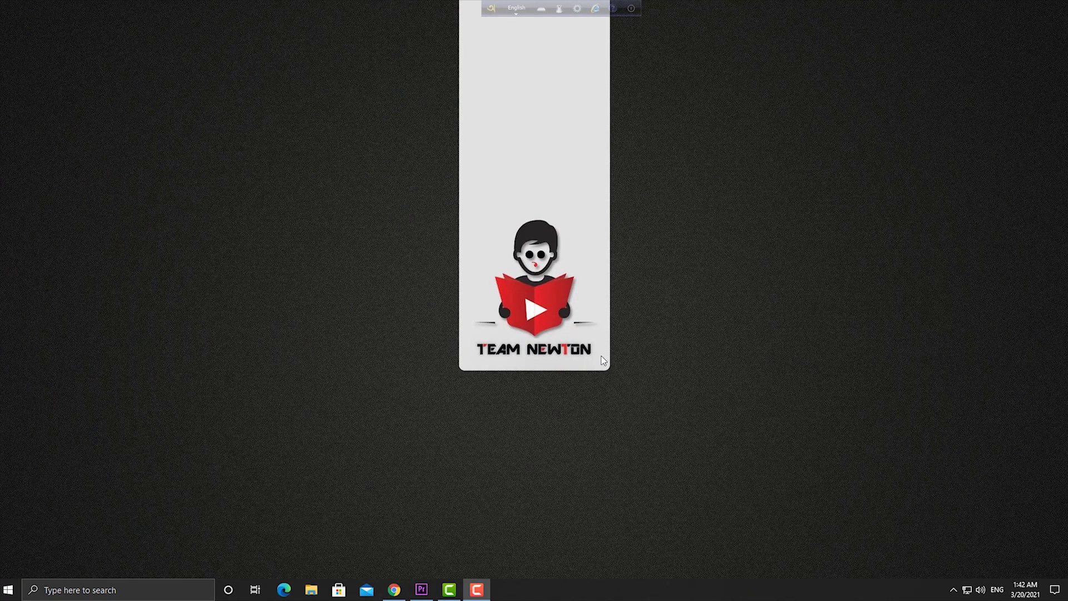